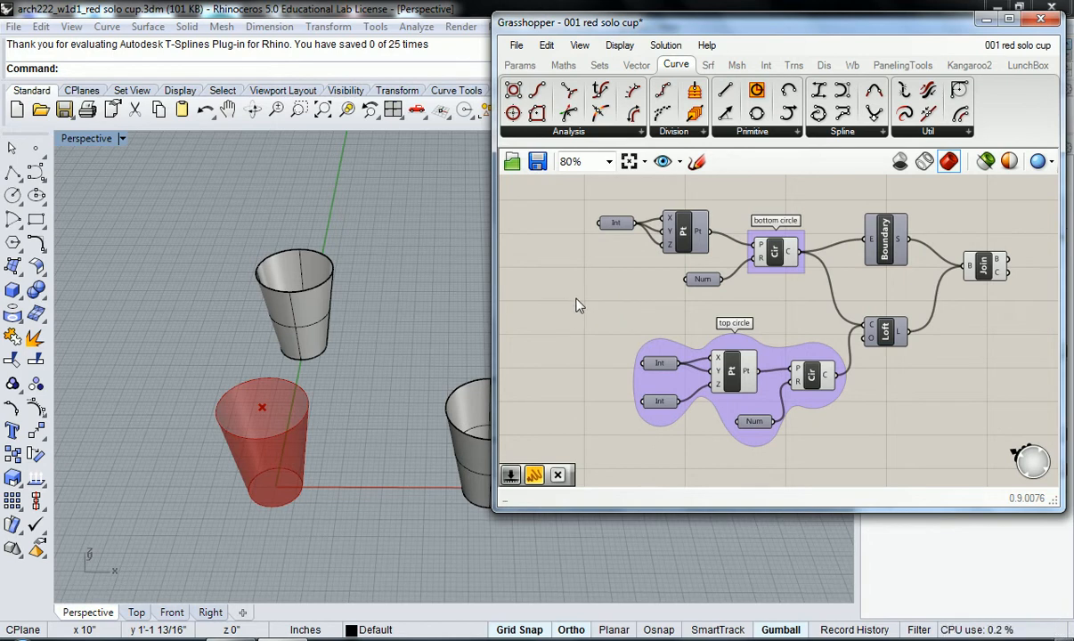
double_click(577, 305)
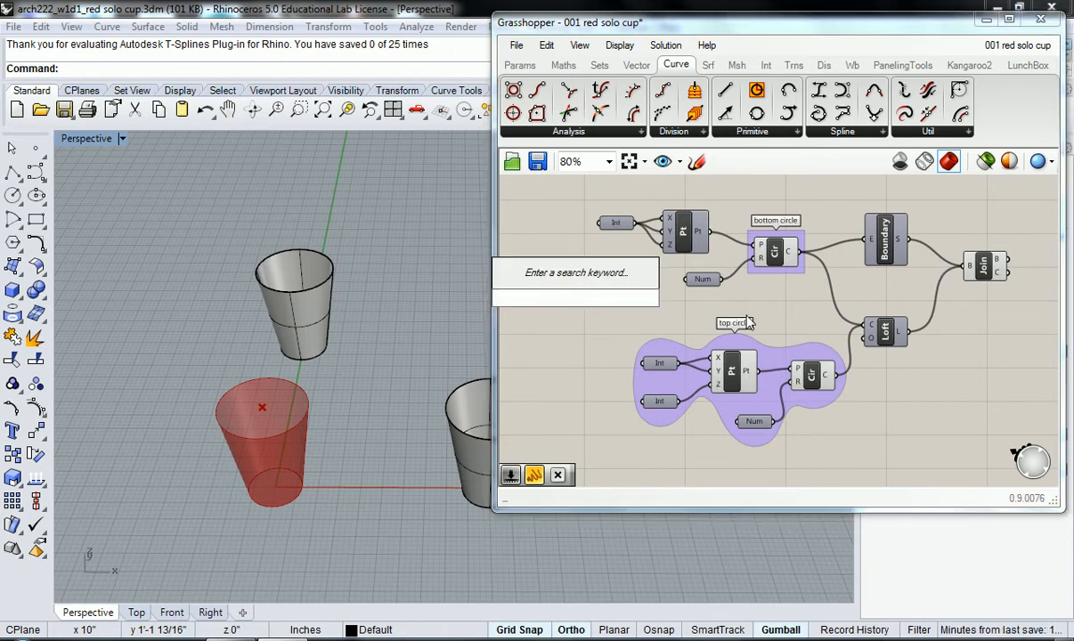
type("num")
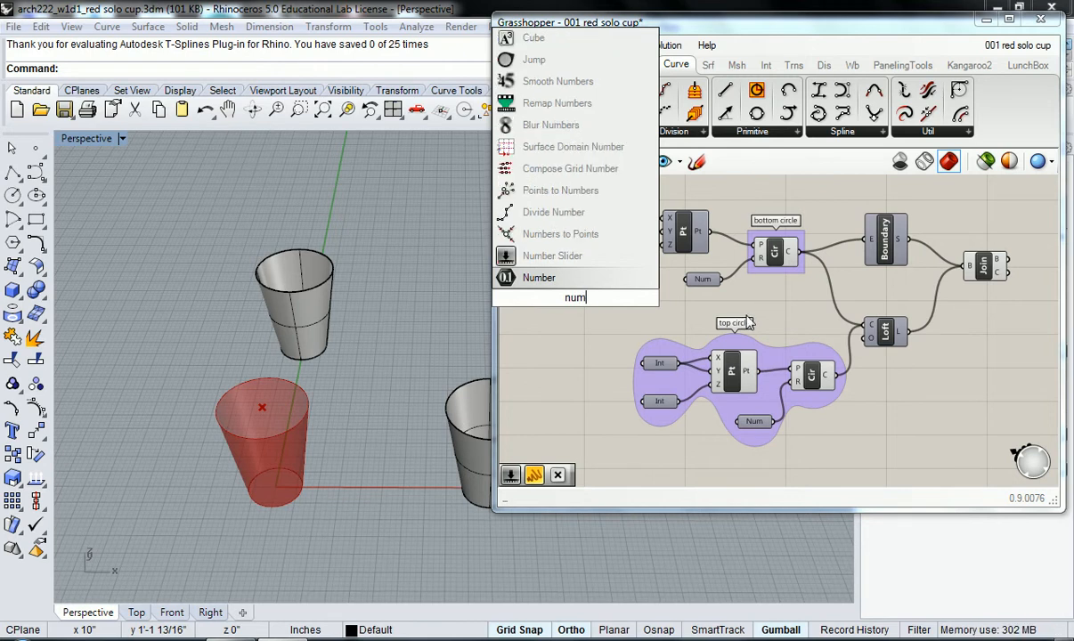
left_click(584, 259)
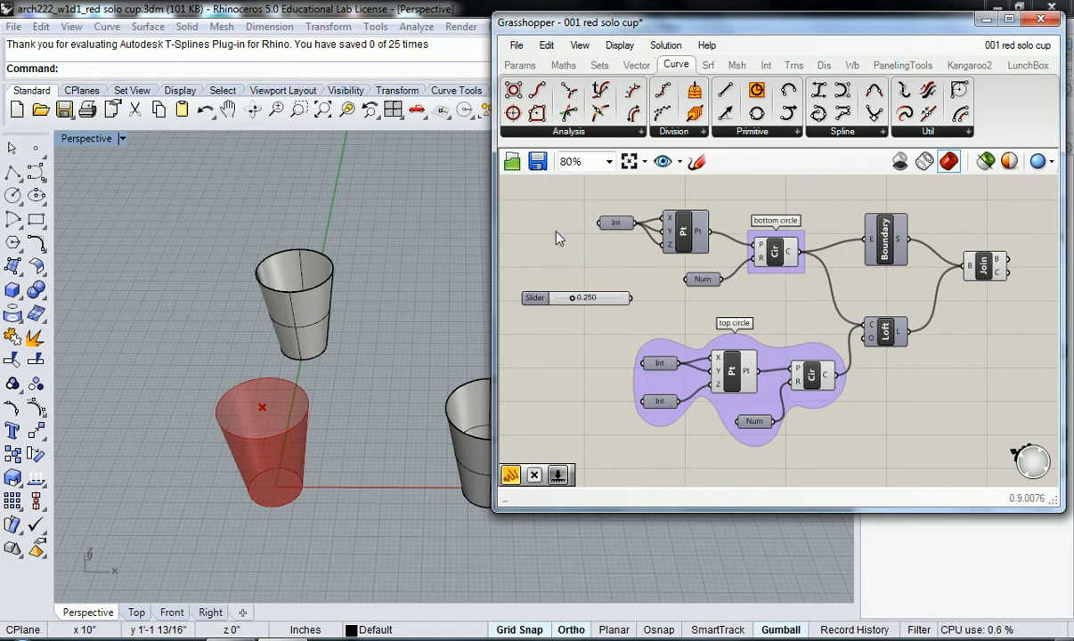
left_click_drag(535, 302, 596, 299)
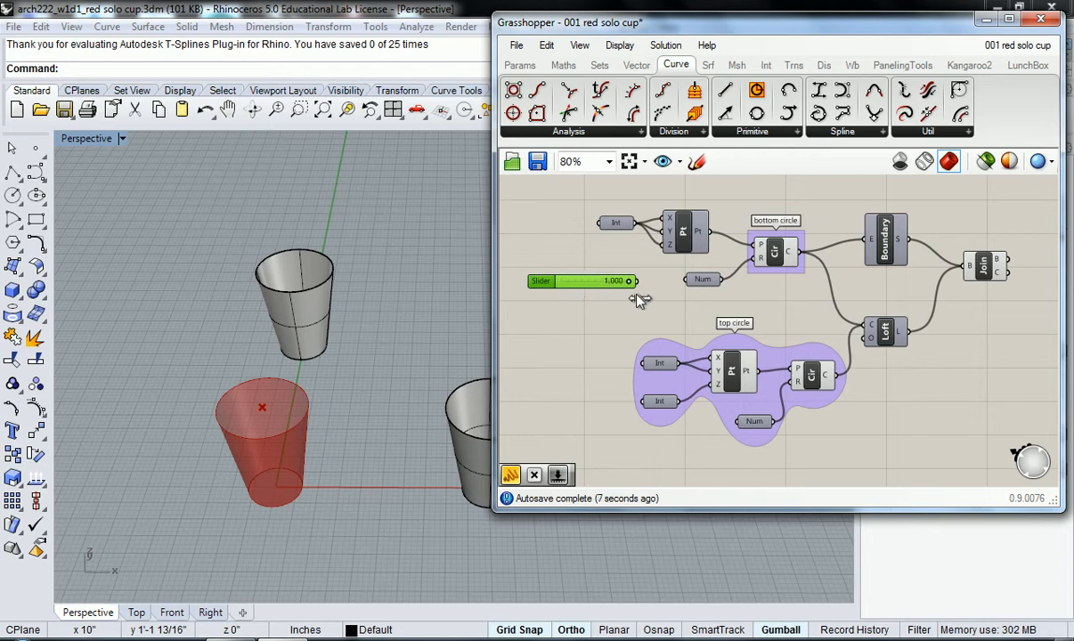
left_click_drag(639, 300, 601, 300)
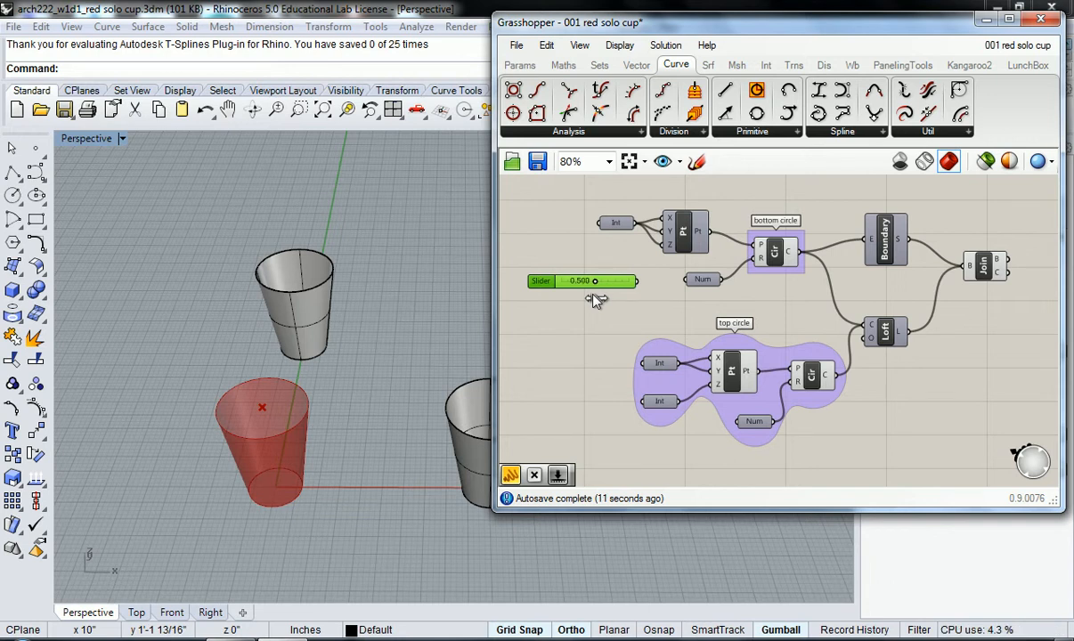
left_click(588, 313)
left_click(560, 290)
key("Delete")
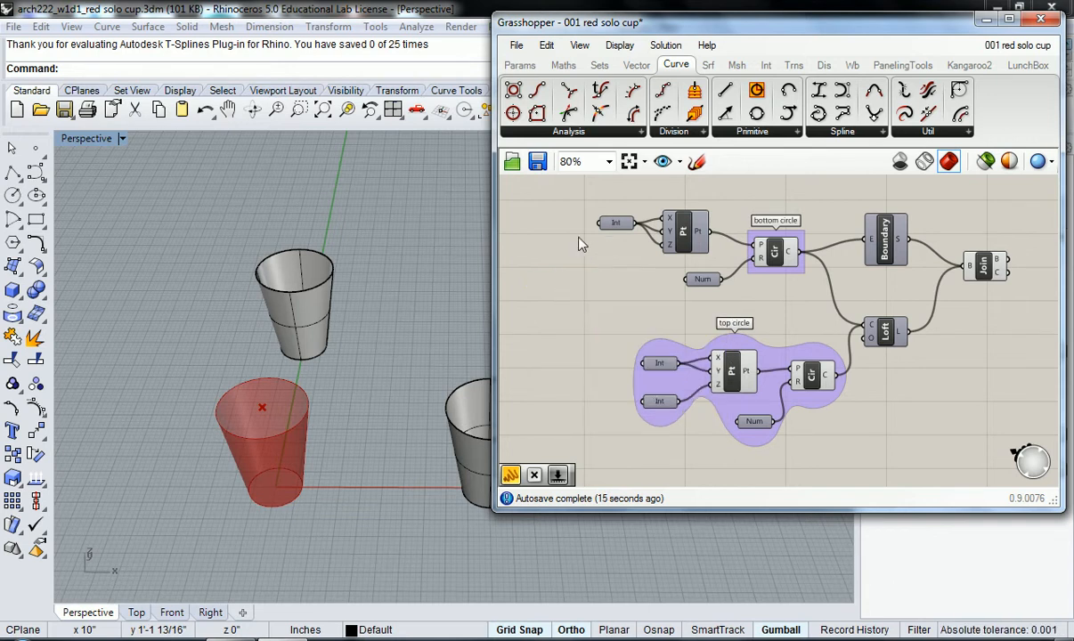
left_click(519, 67)
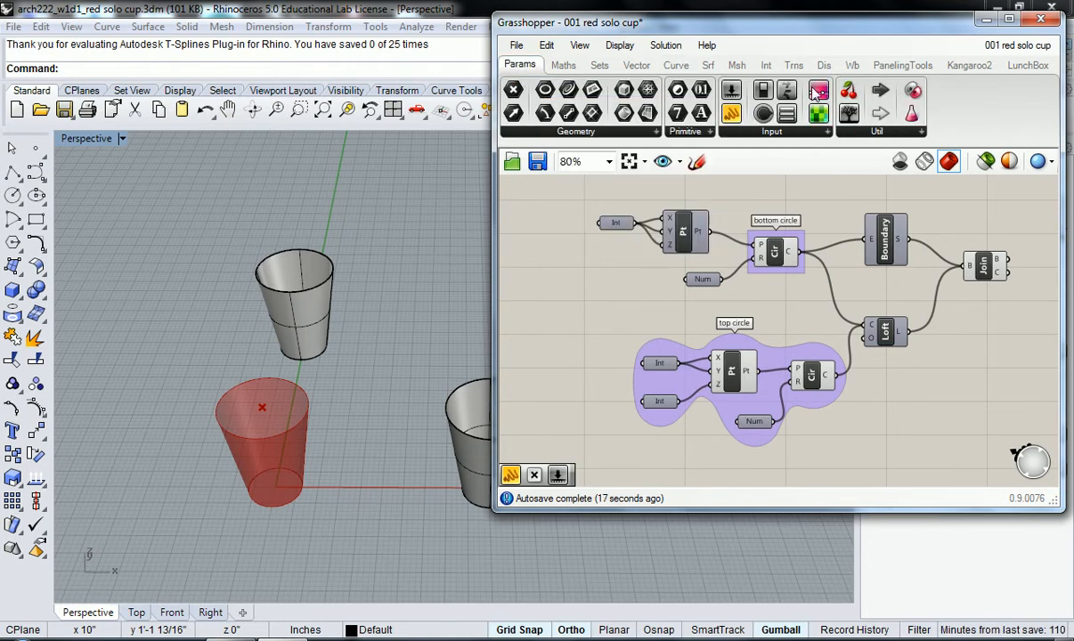
left_click(601, 134)
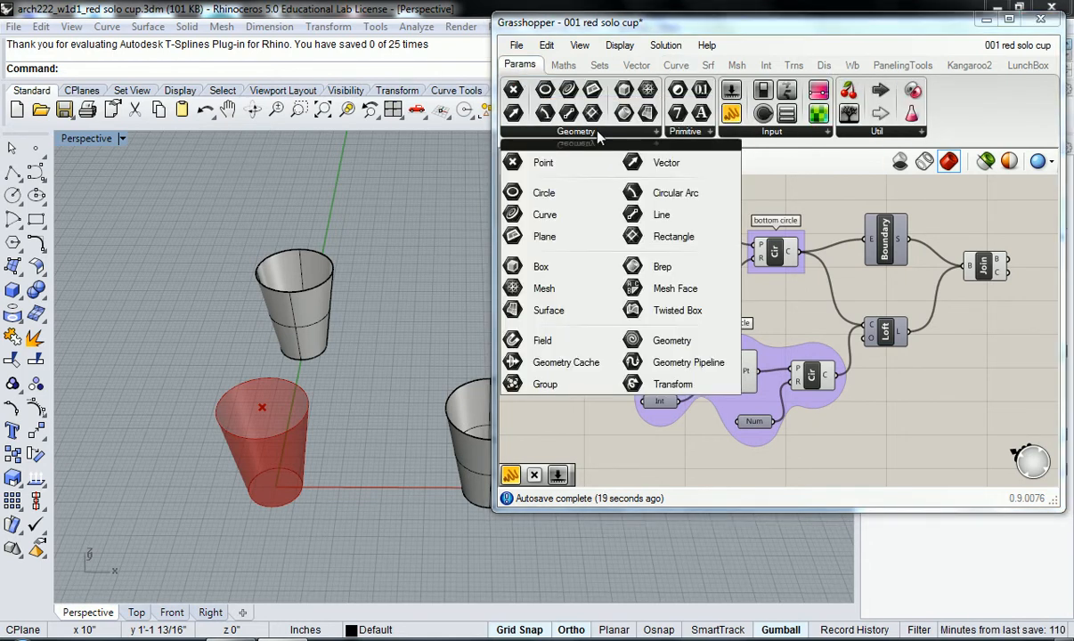
left_click(693, 133)
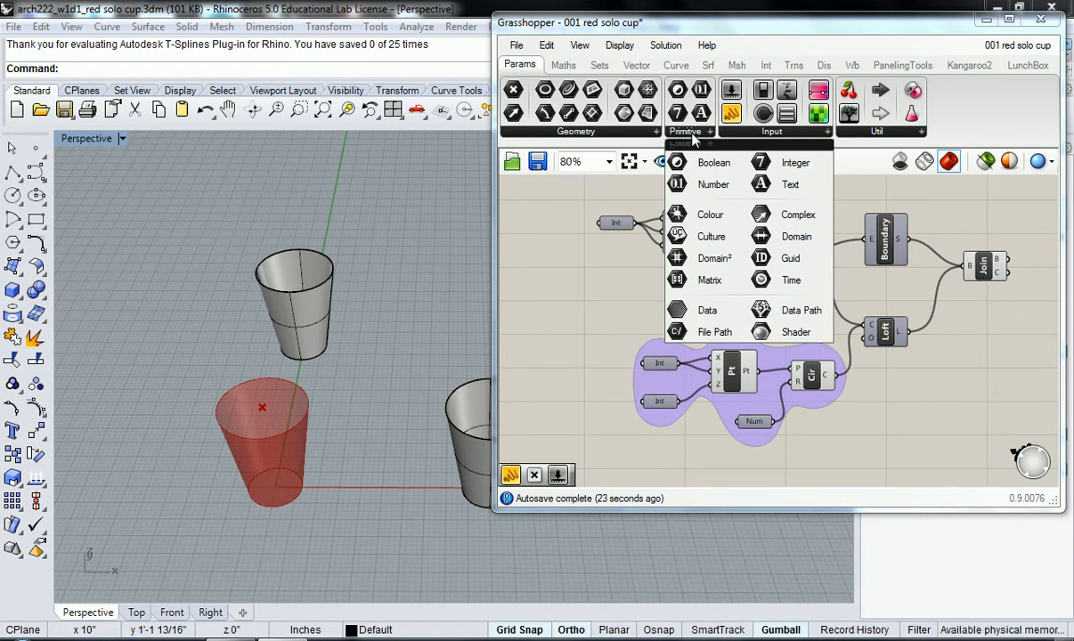
left_click(536, 260)
Add a Number Slider to the canvas near the bottom circle's radius input, using a component search for "number".
double_click(572, 271)
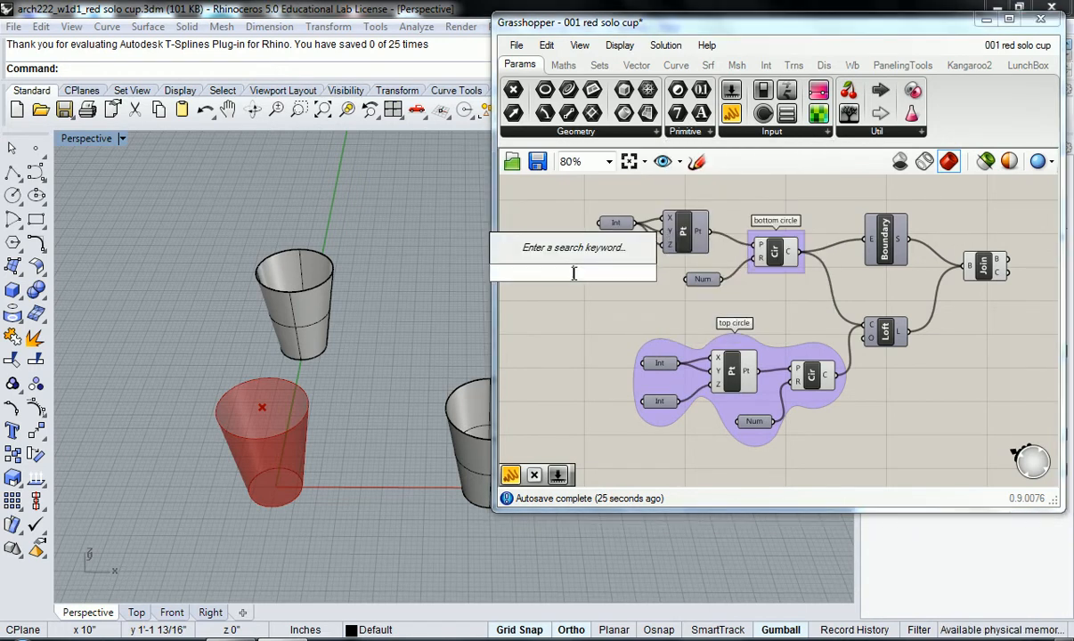
type("numeri")
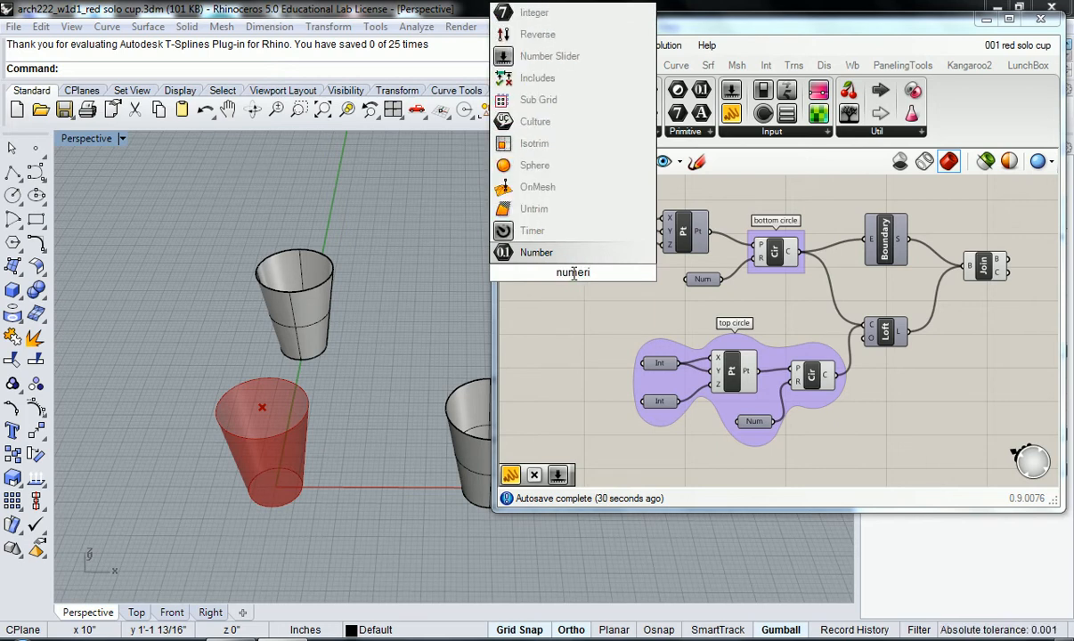
key("BackSpace")
key("BackSpace")
key("BackSpace")
type("ber")
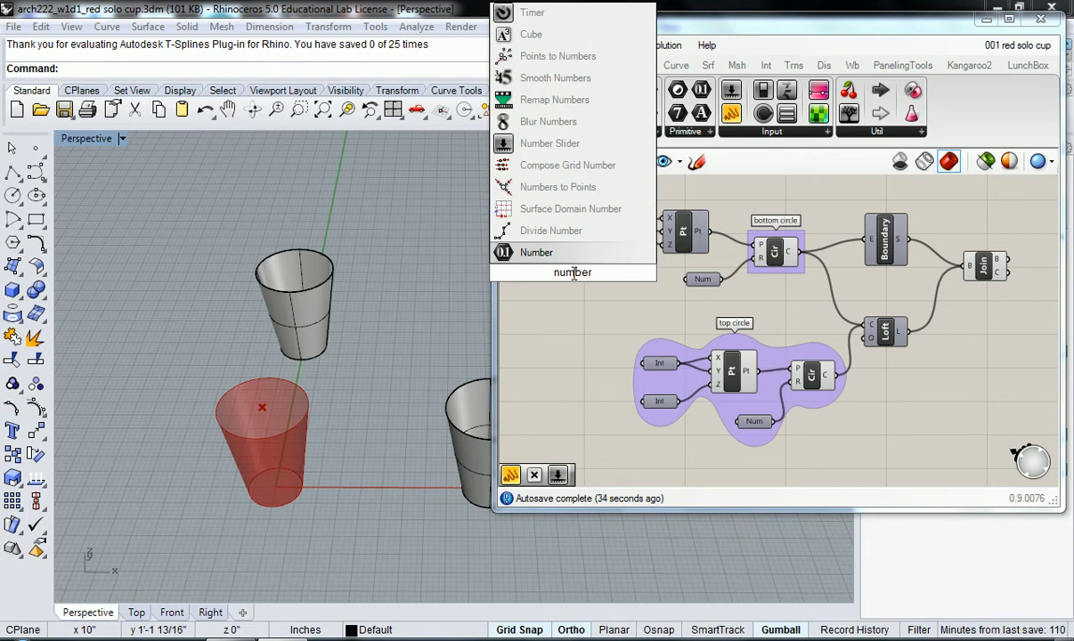
key("BackSpace")
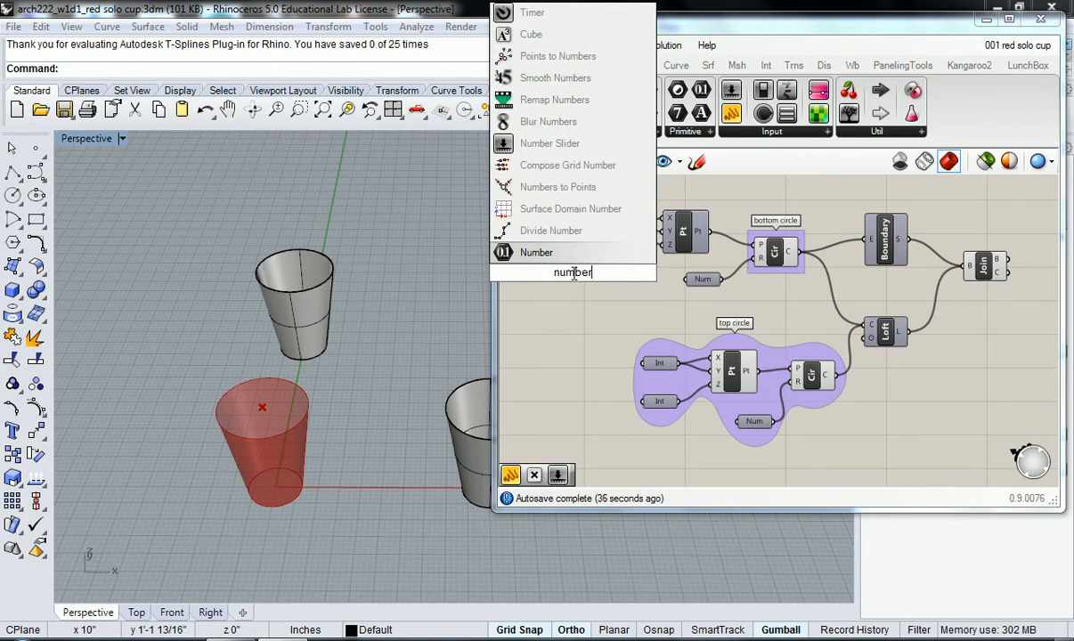
left_click(557, 142)
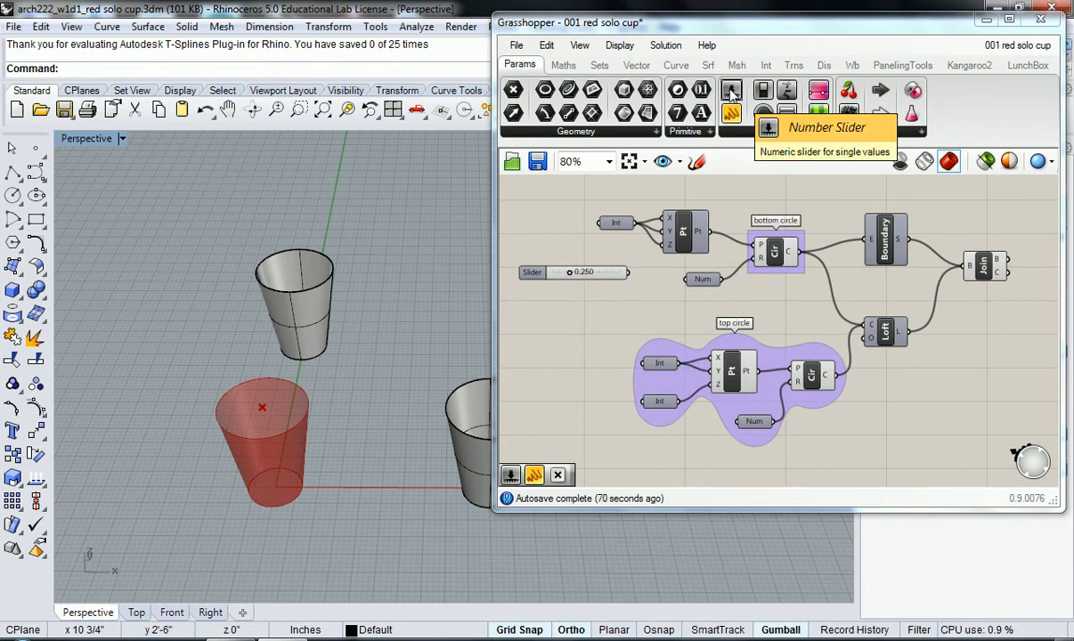
mouse_move(674, 239)
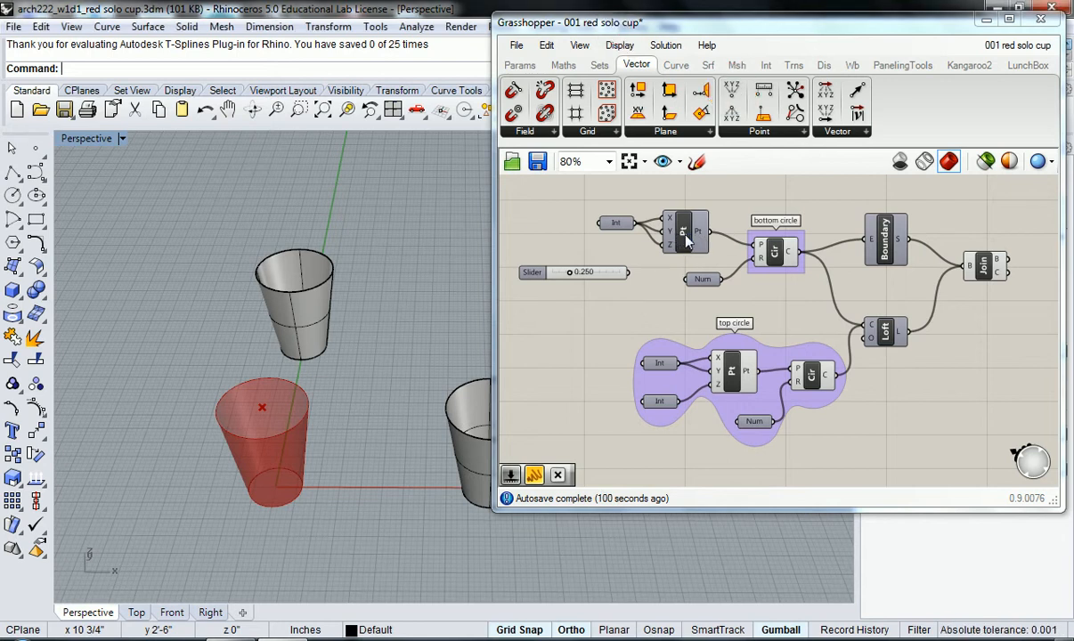
left_click(690, 236)
left_click(666, 268)
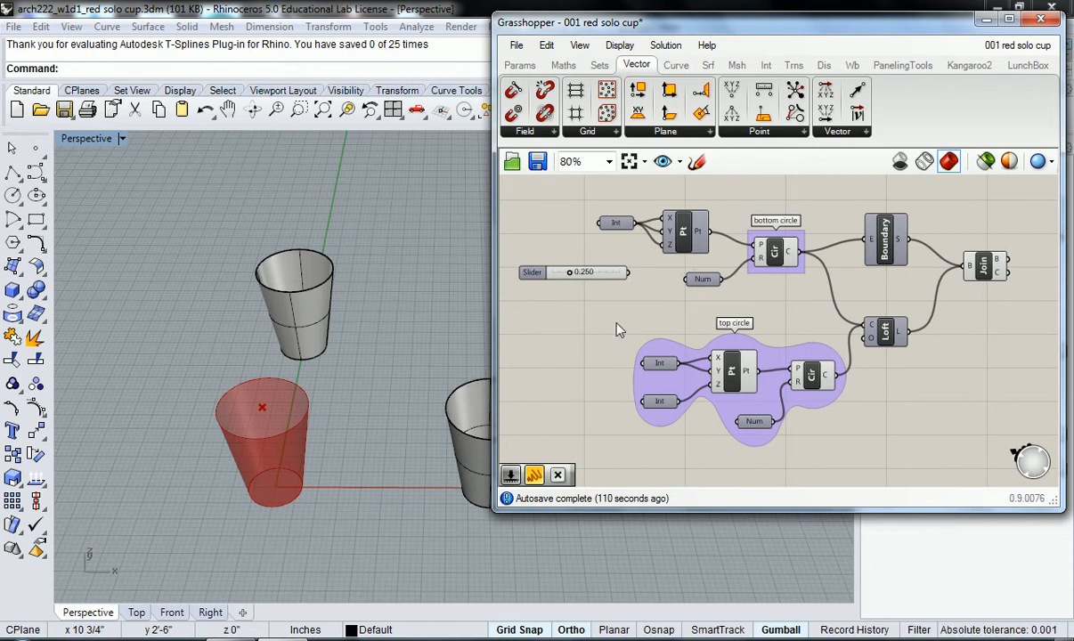
double_click(540, 331)
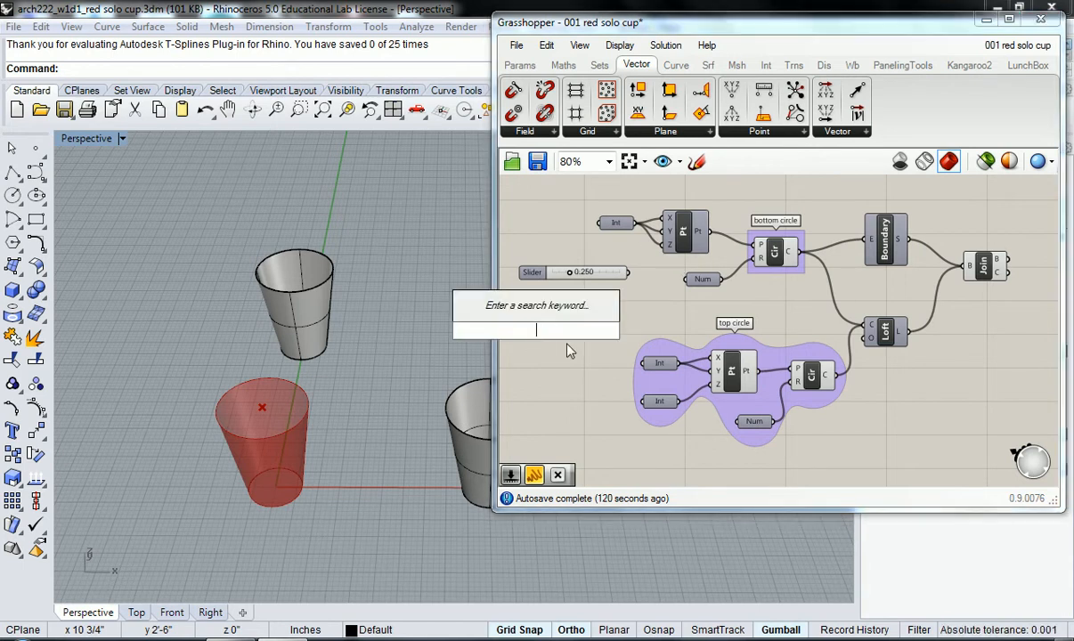
type("number")
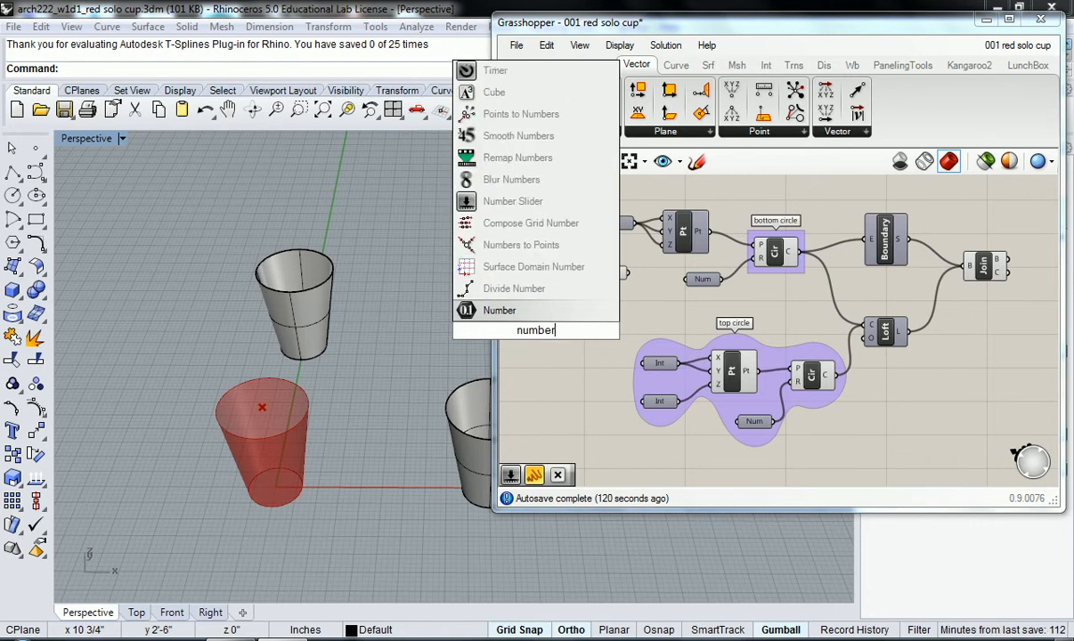
left_click(494, 201)
left_click_drag(567, 331, 606, 318)
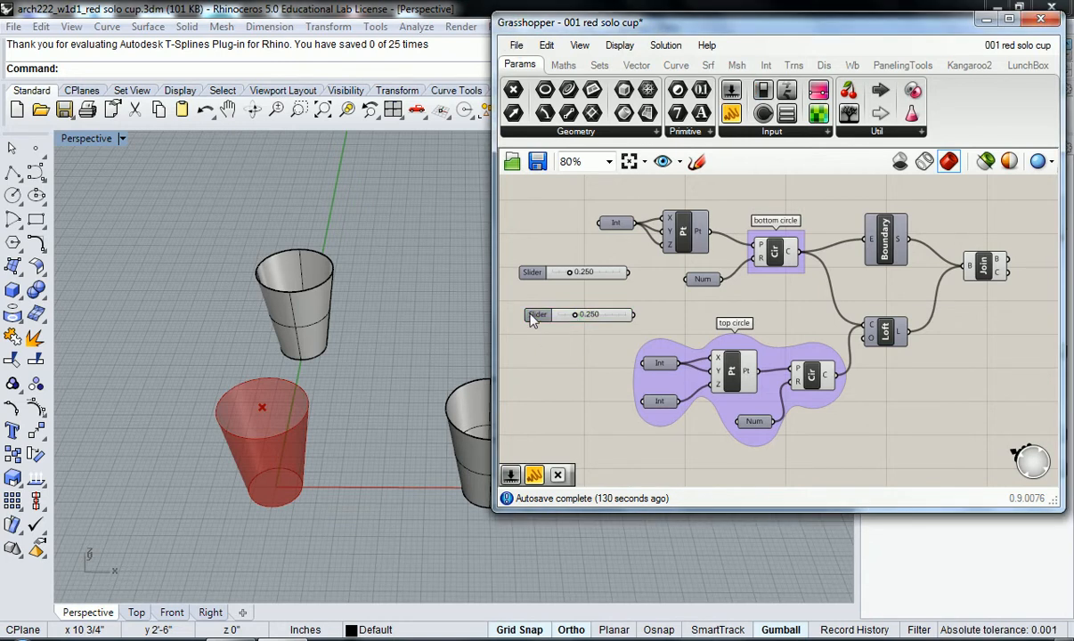
key("Delete")
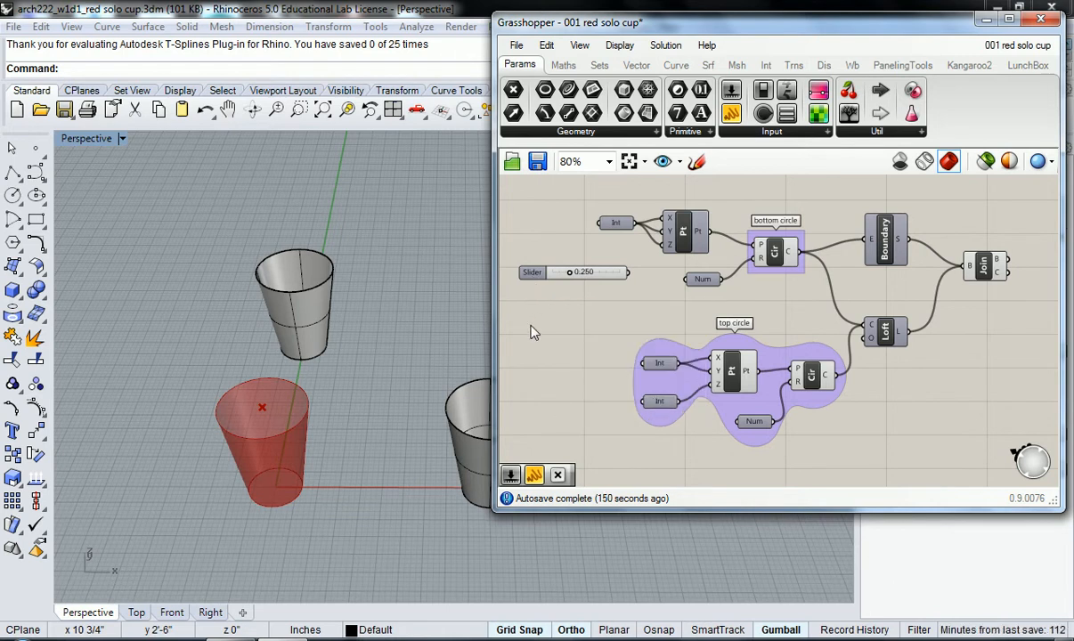
Open the number slider's settings and examine its name, expression and grip style options.
double_click(532, 276)
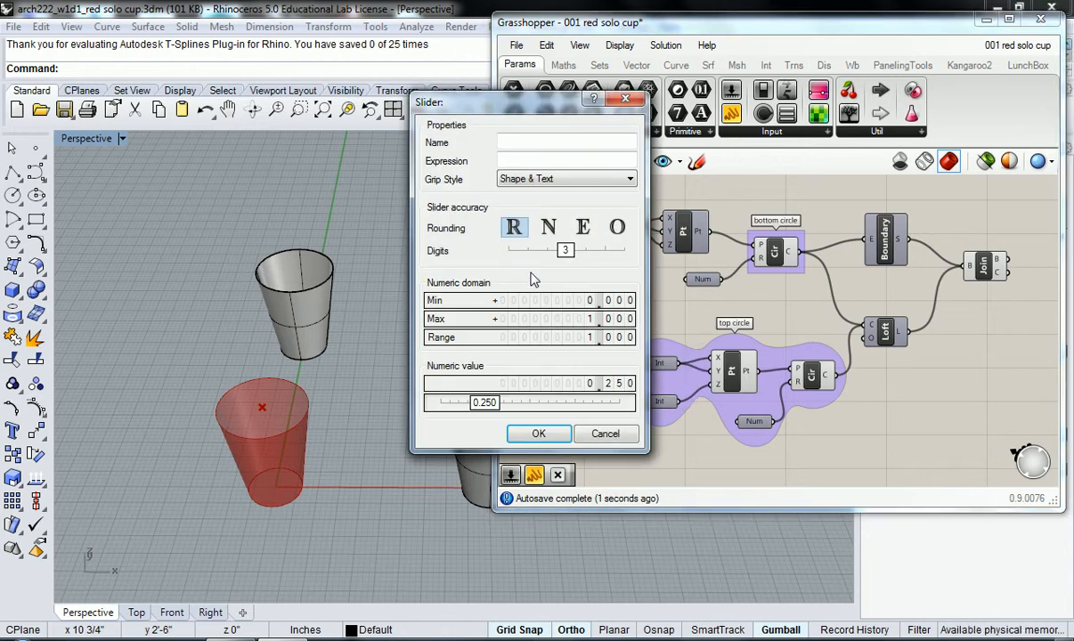
left_click_drag(473, 109, 656, 130)
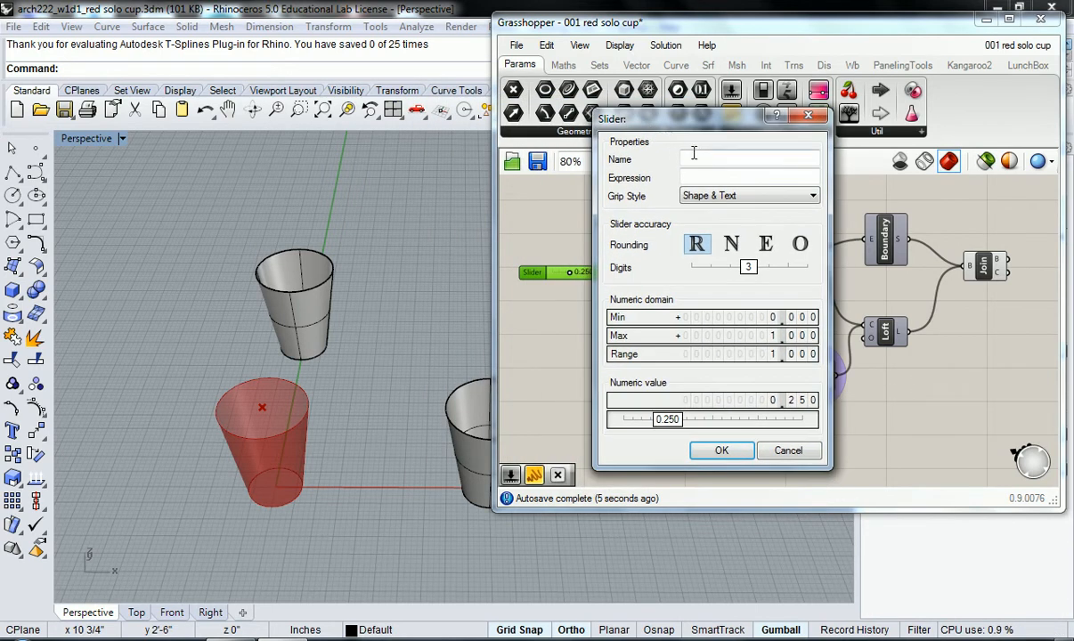
left_click(697, 159)
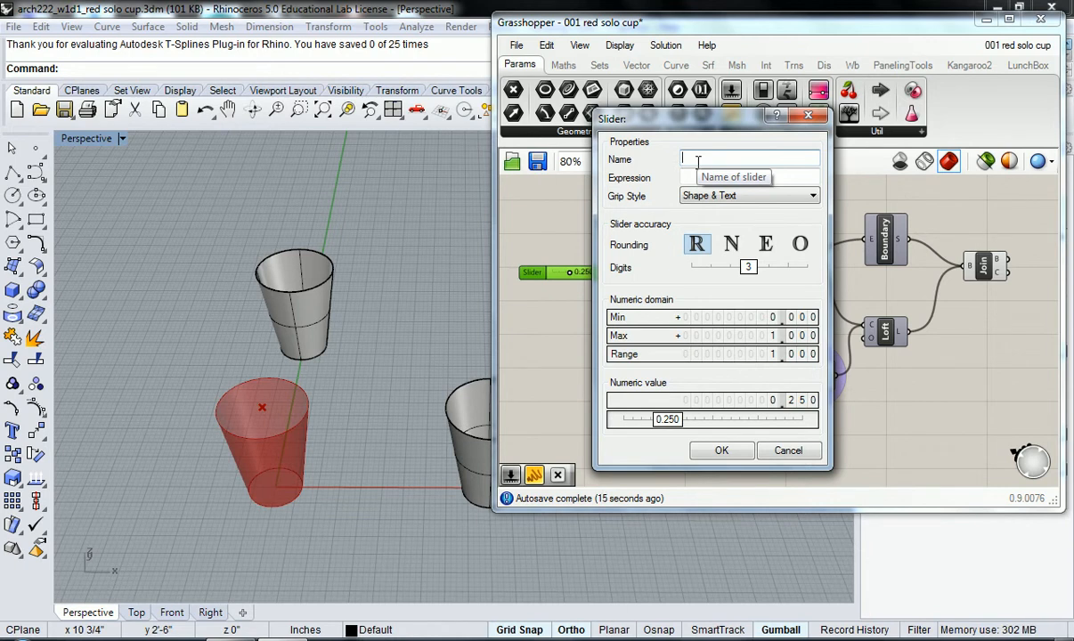
left_click(698, 175)
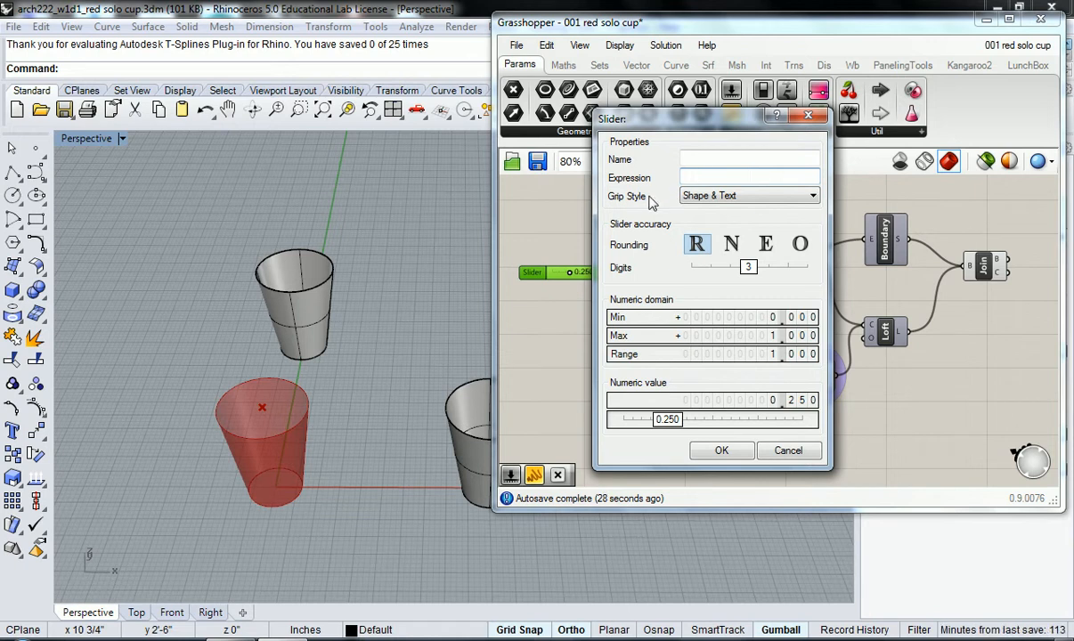
left_click(723, 196)
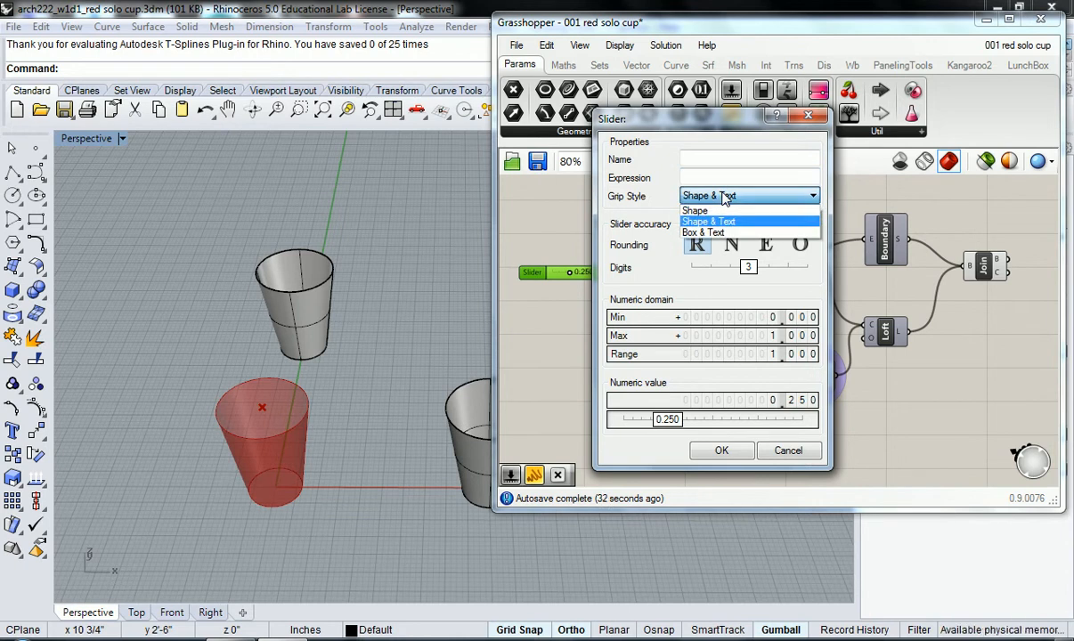
left_click(722, 196)
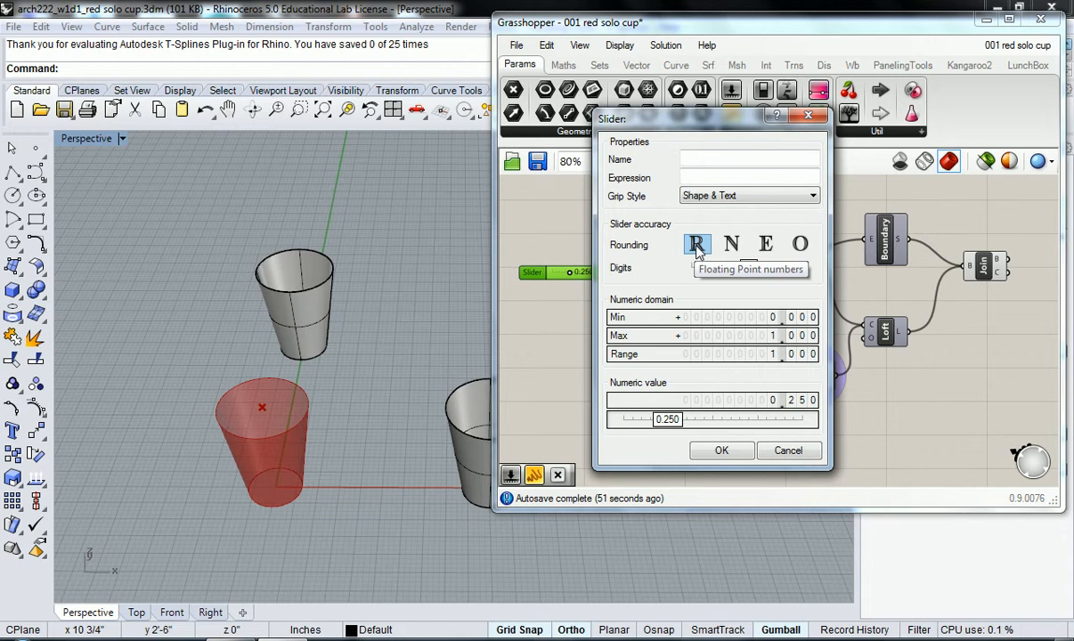
Try the slider's E rounding mode and return it to floating point numbers.
left_click(766, 244)
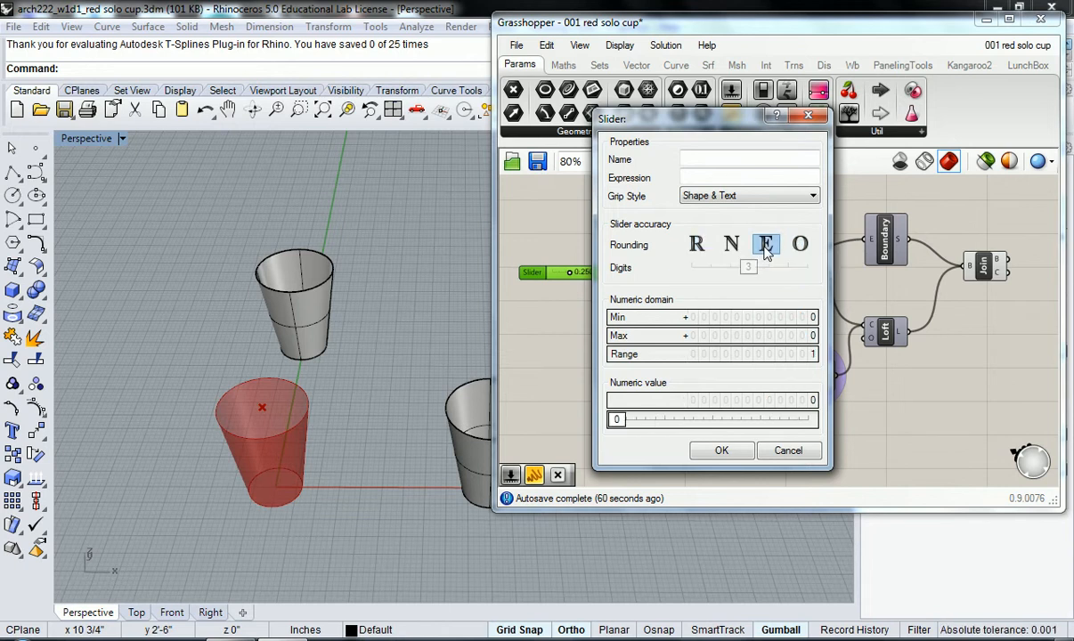
left_click(696, 245)
left_click(770, 248)
left_click(696, 245)
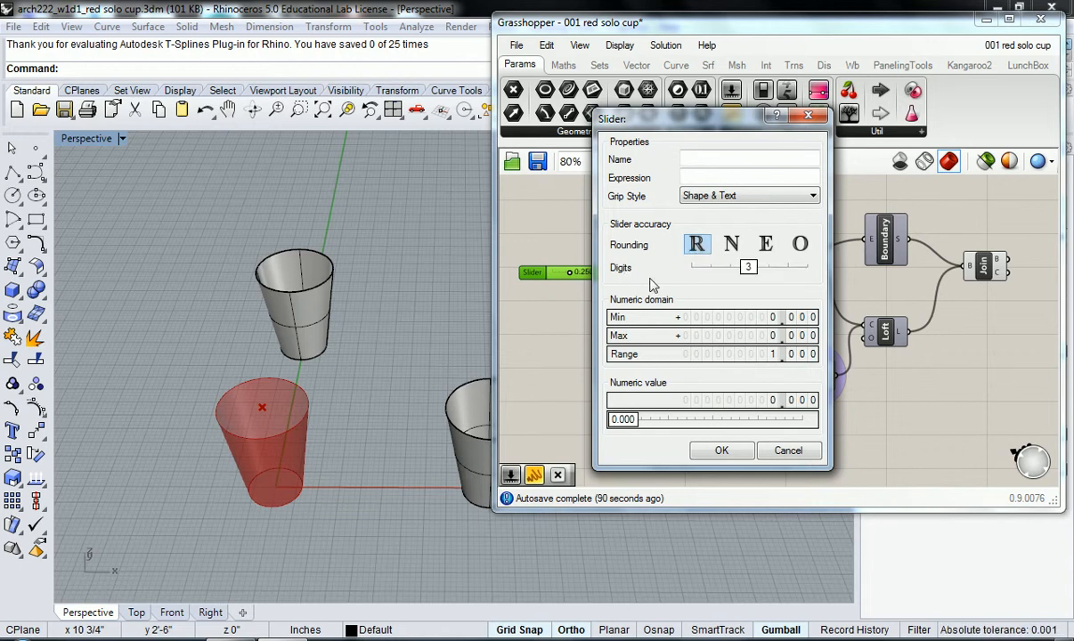
Set the slider's accuracy to 1 digit, try integer rounding, and restore floating point rounding.
left_click(746, 269)
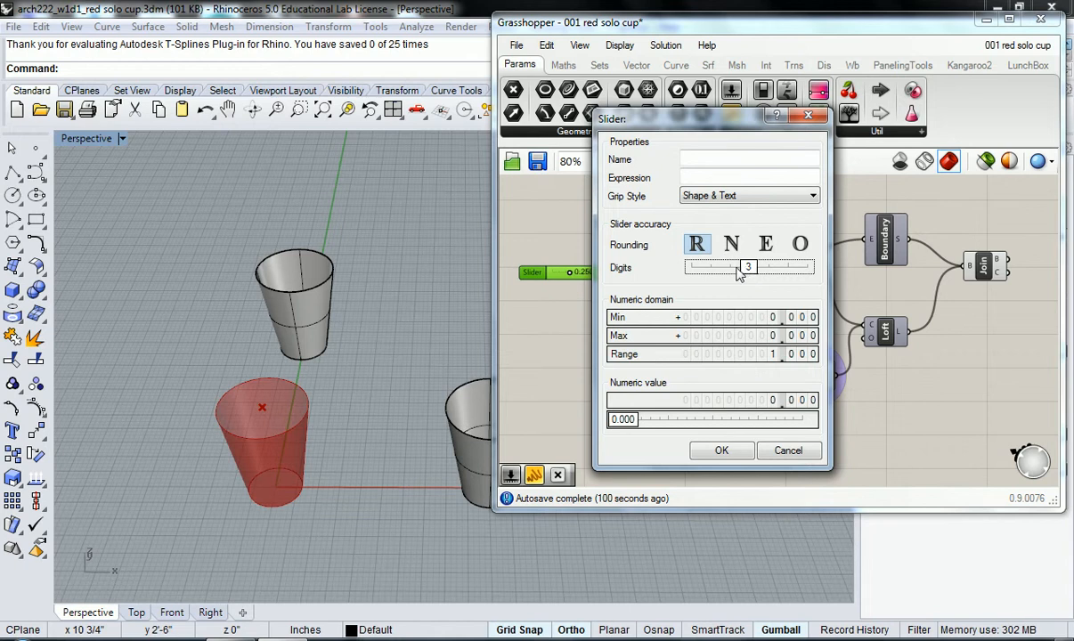
left_click_drag(748, 269, 729, 269)
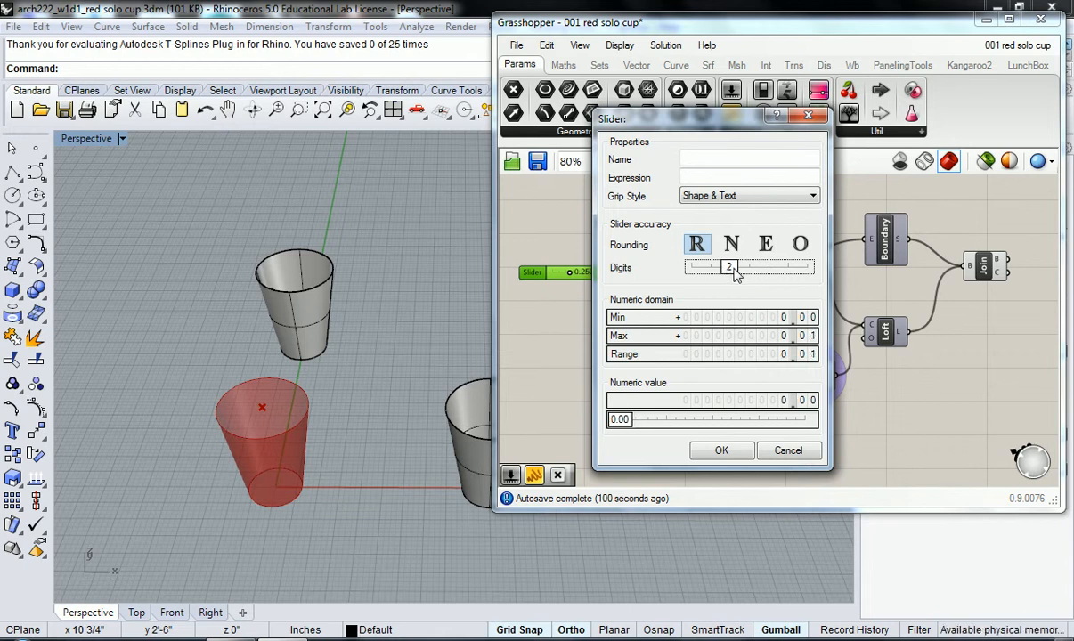
left_click_drag(729, 268, 807, 273)
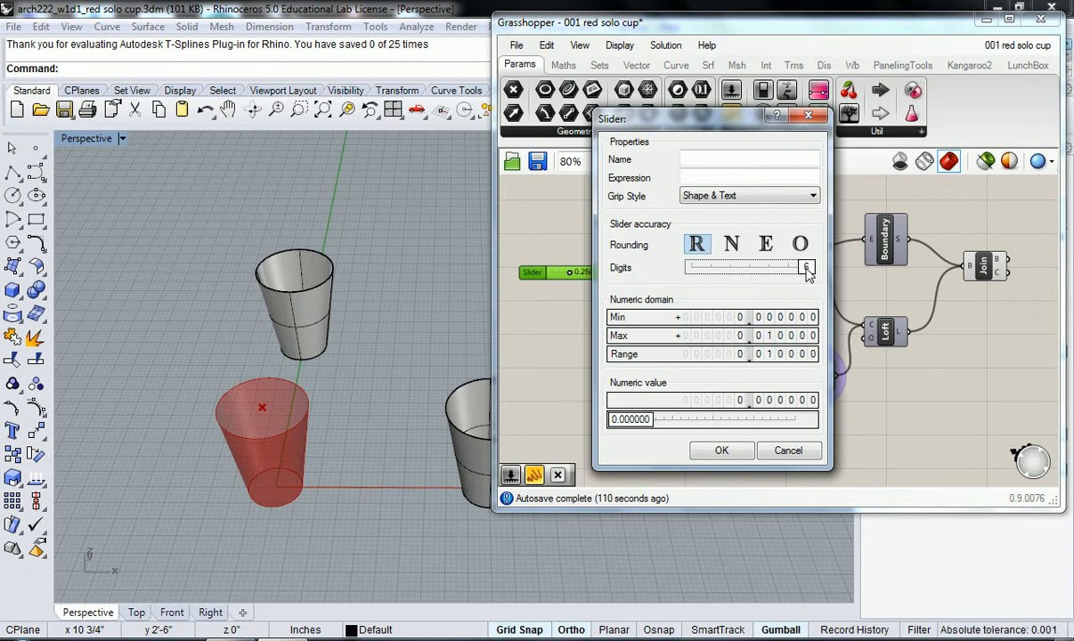
left_click_drag(808, 273, 690, 272)
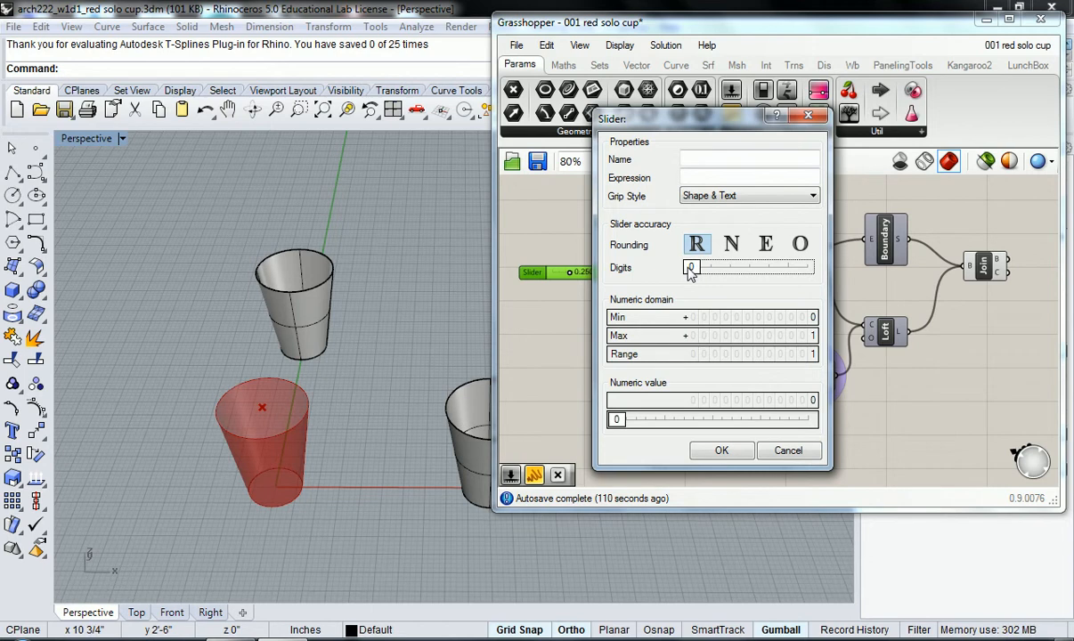
left_click_drag(691, 272, 709, 273)
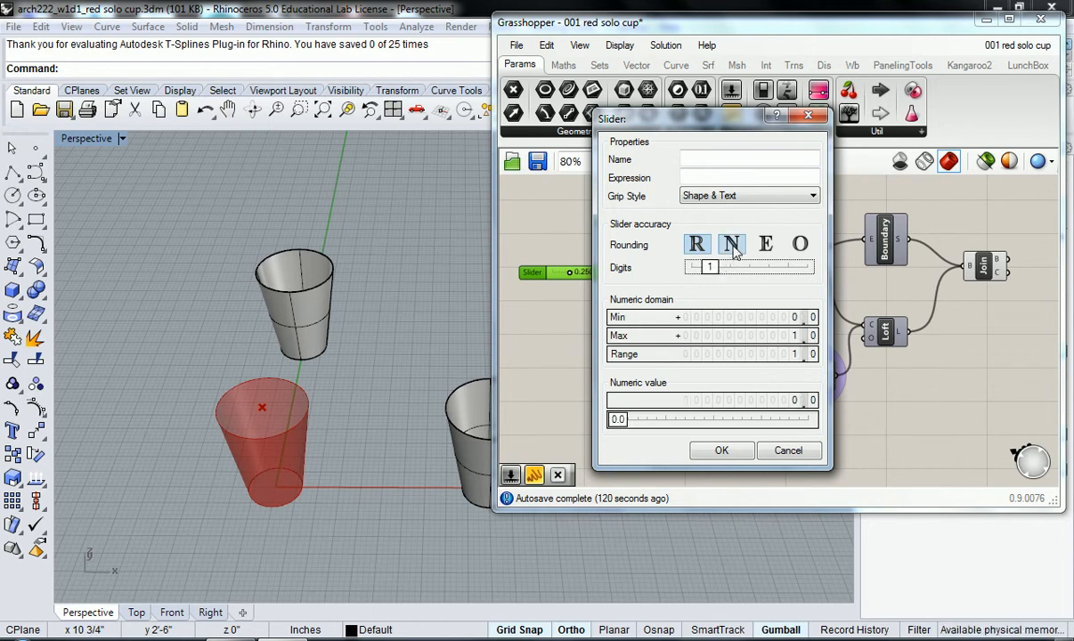
left_click(732, 247)
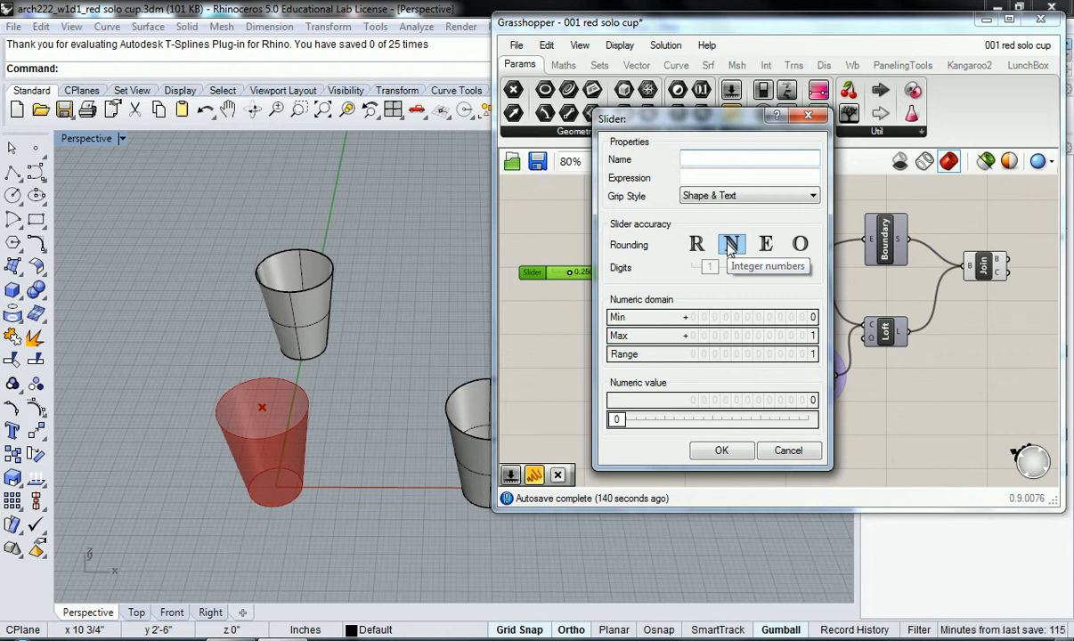
left_click(702, 244)
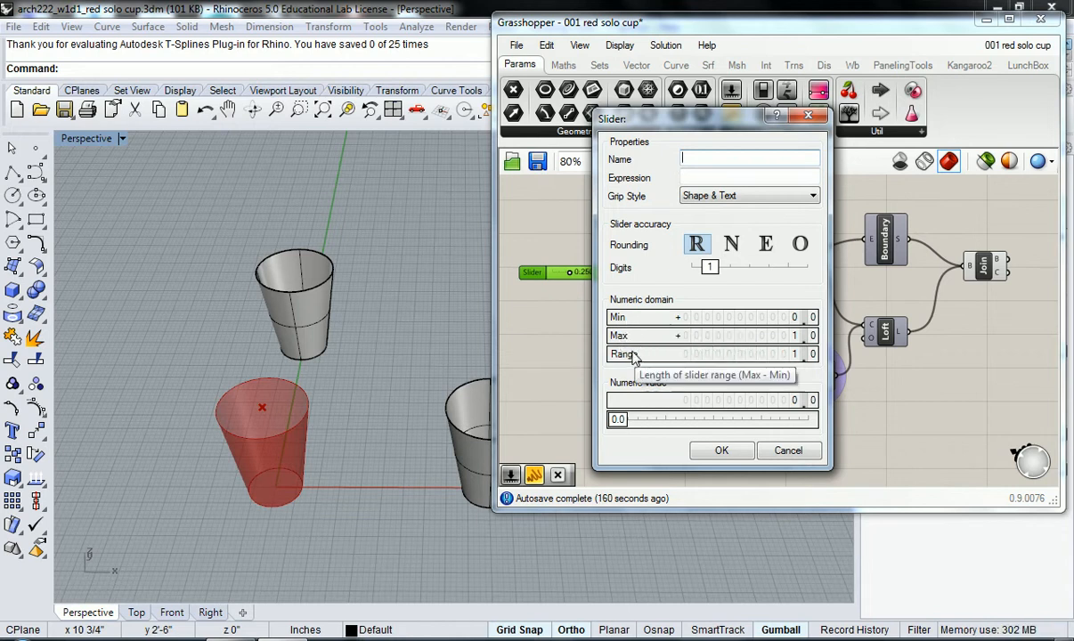
Set the slider's numeric domain to a minimum of 0.5 and a maximum of 10, and apply the settings.
double_click(793, 318)
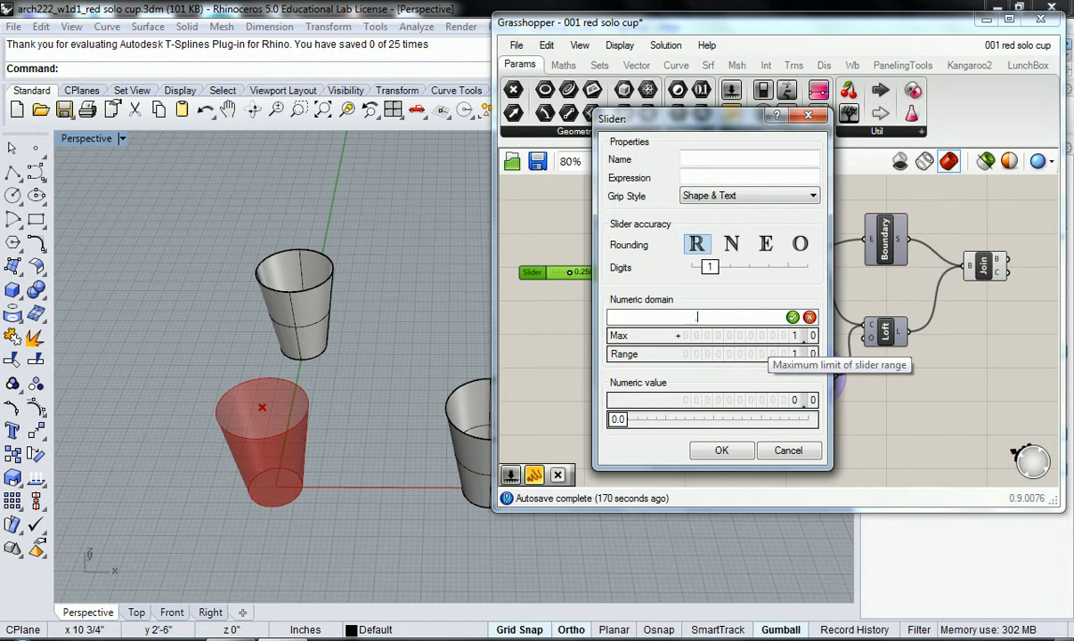
type(".5")
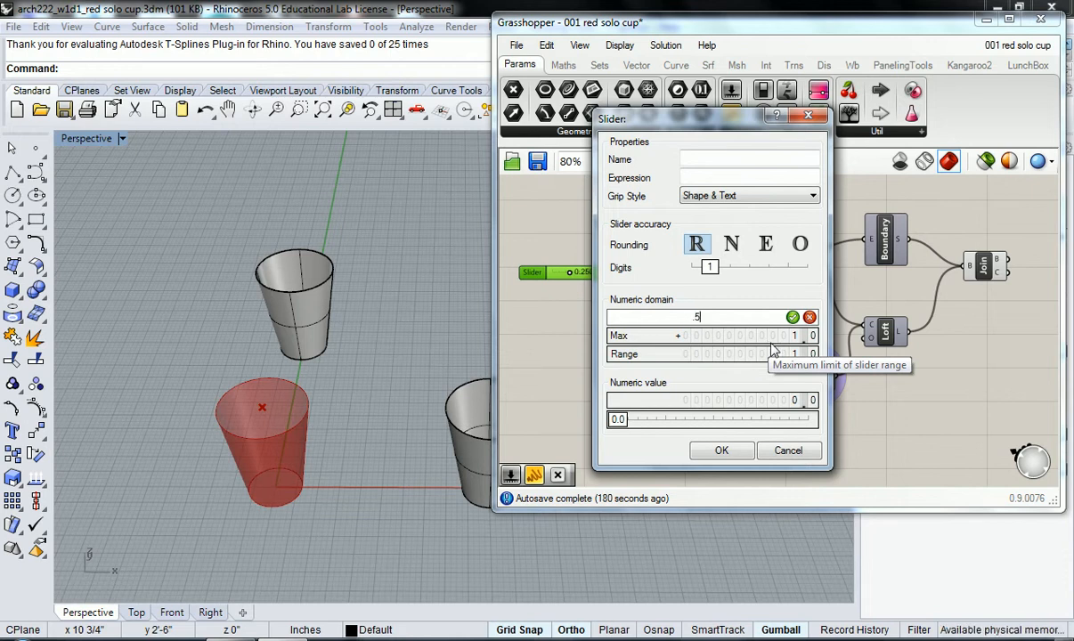
left_click(792, 317)
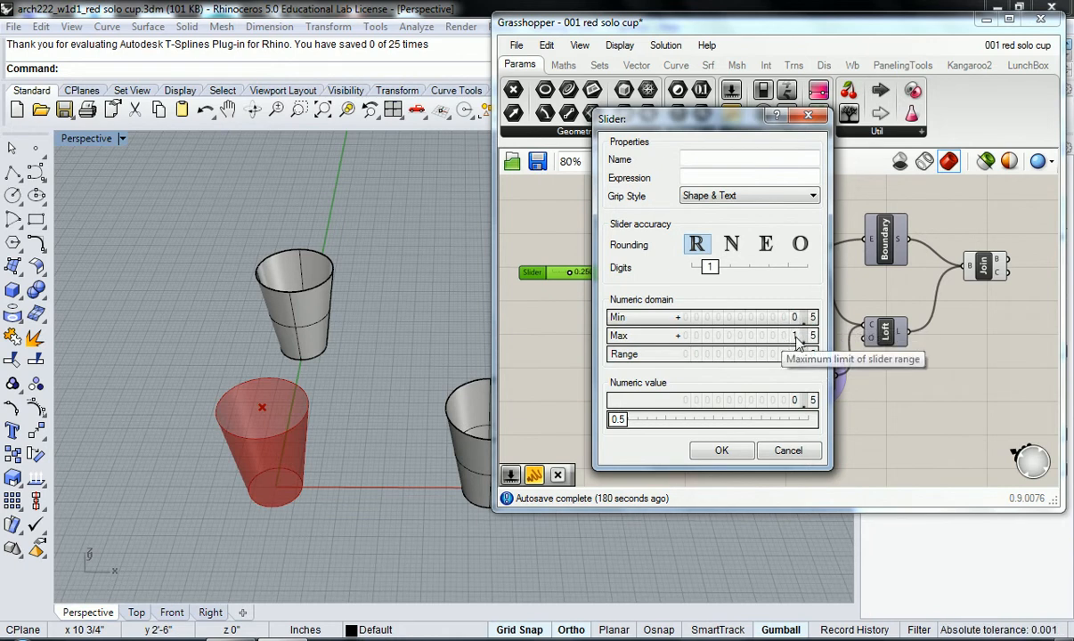
double_click(795, 336)
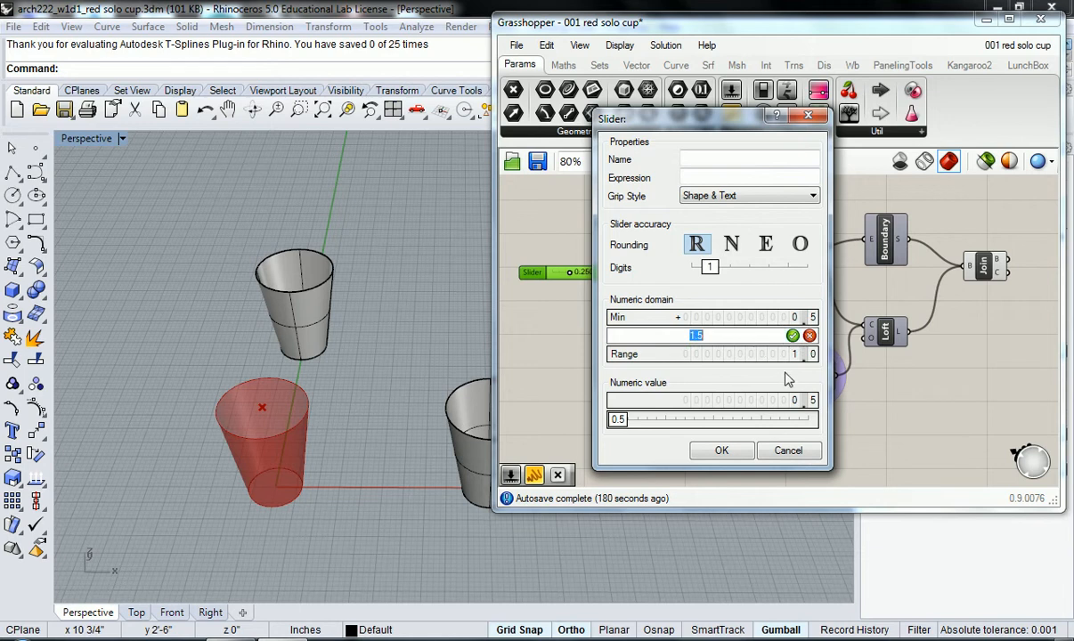
type("10")
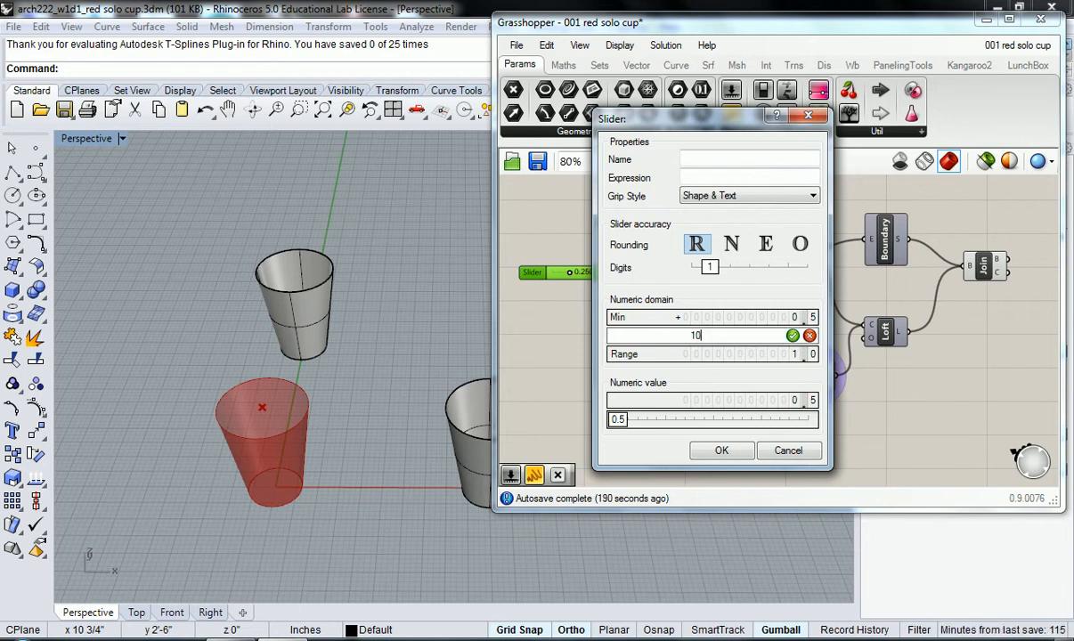
key("Return")
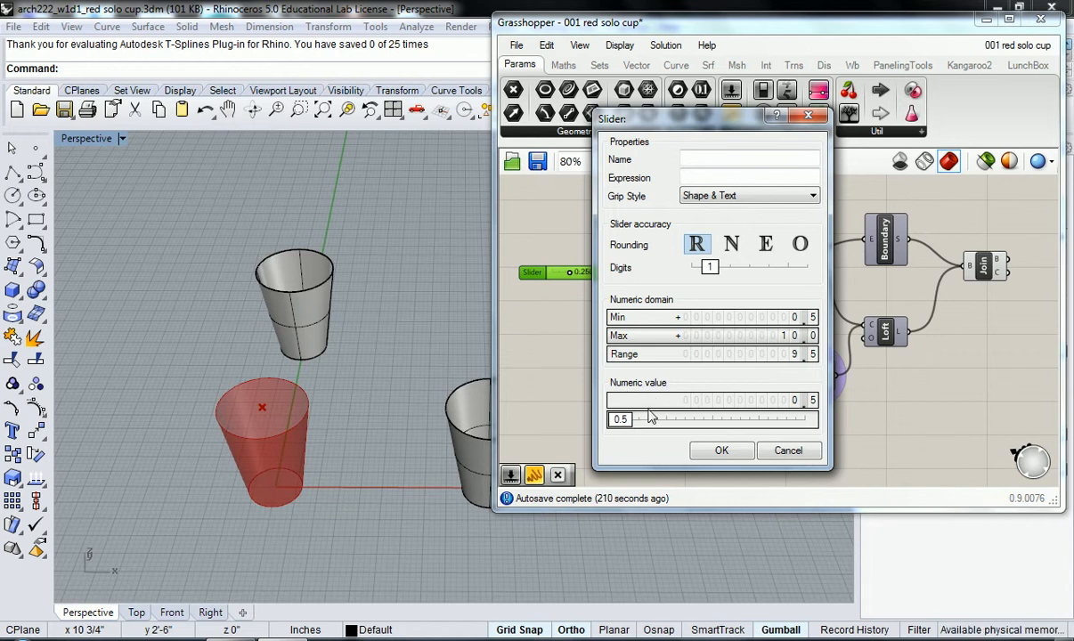
left_click(712, 454)
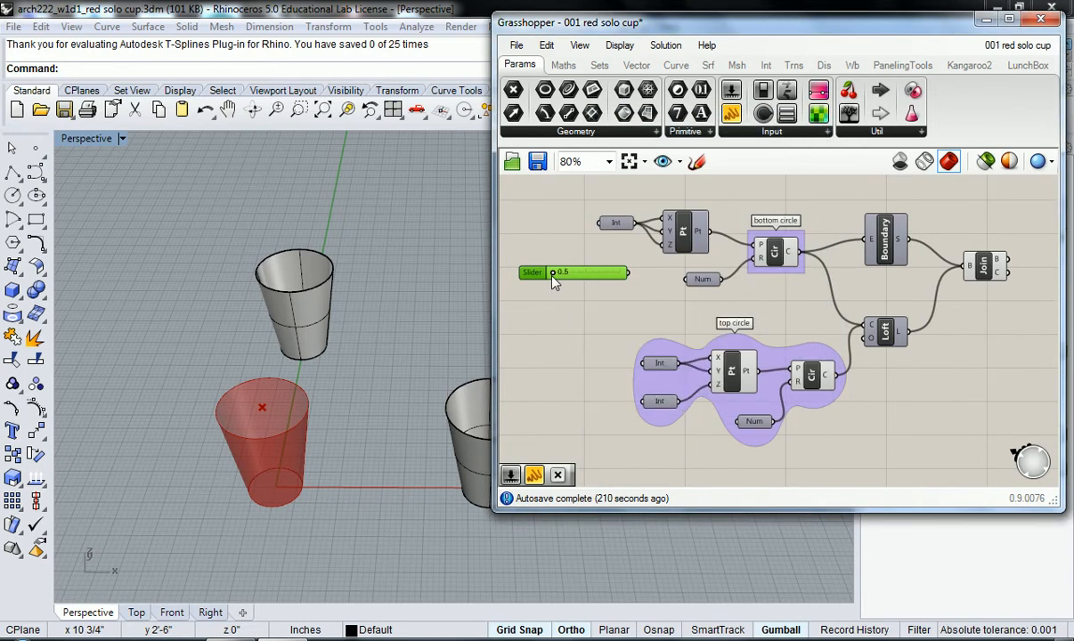
Test the slider across its range by moving its value up to 10.0 and back to 2.4.
left_click_drag(553, 280, 525, 305)
key("ctrl+z")
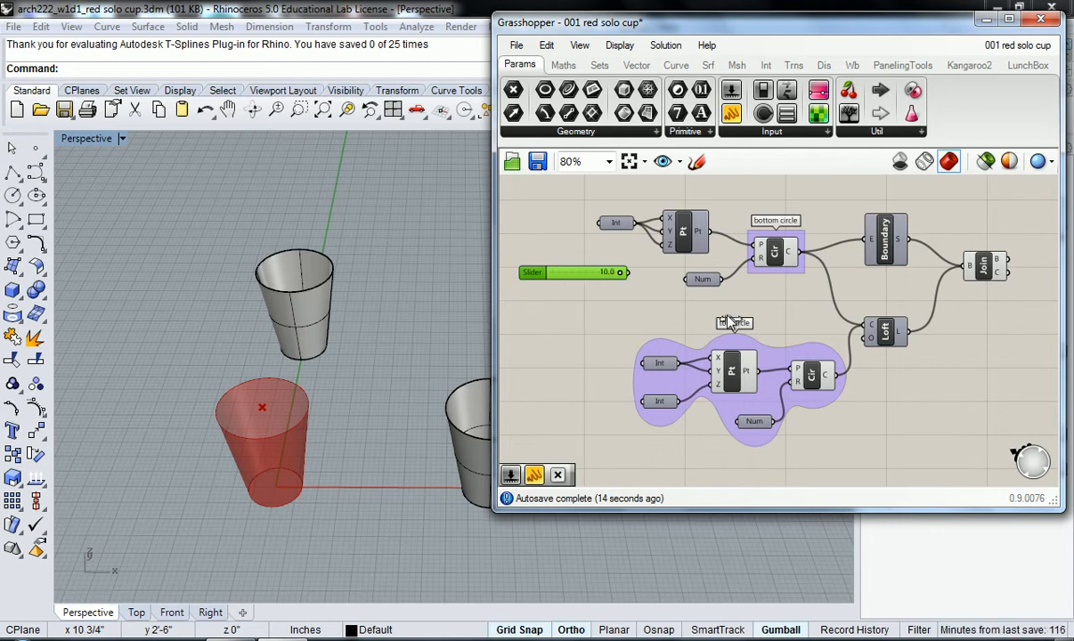
left_click_drag(726, 316, 567, 292)
Set the slider's accuracy to 2 digits with floating point rounding kept, and apply the settings.
double_click(550, 276)
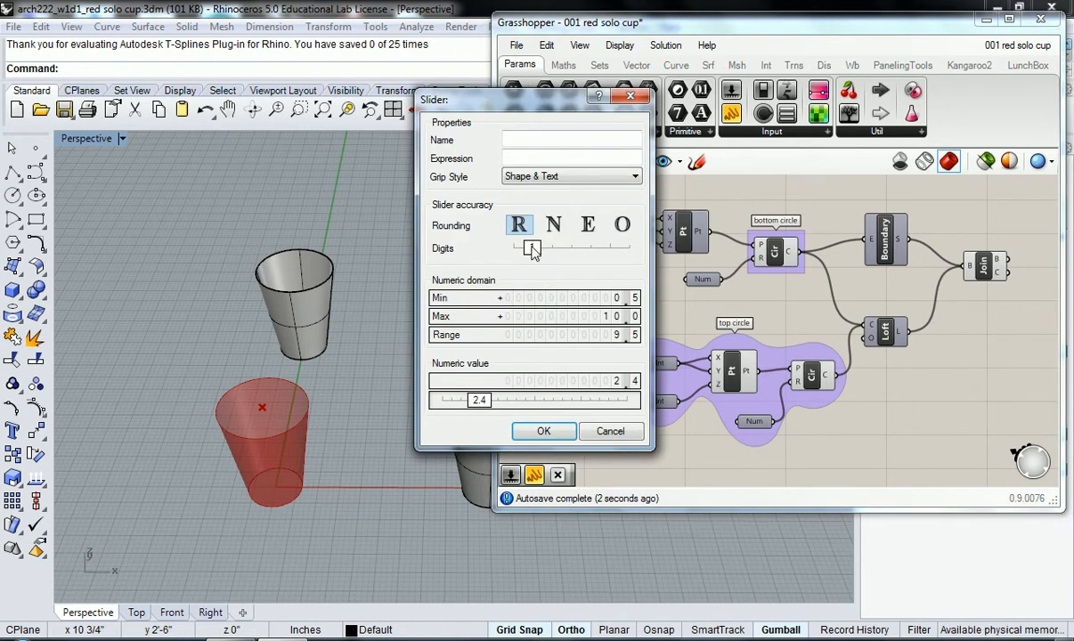
left_click_drag(531, 250, 552, 252)
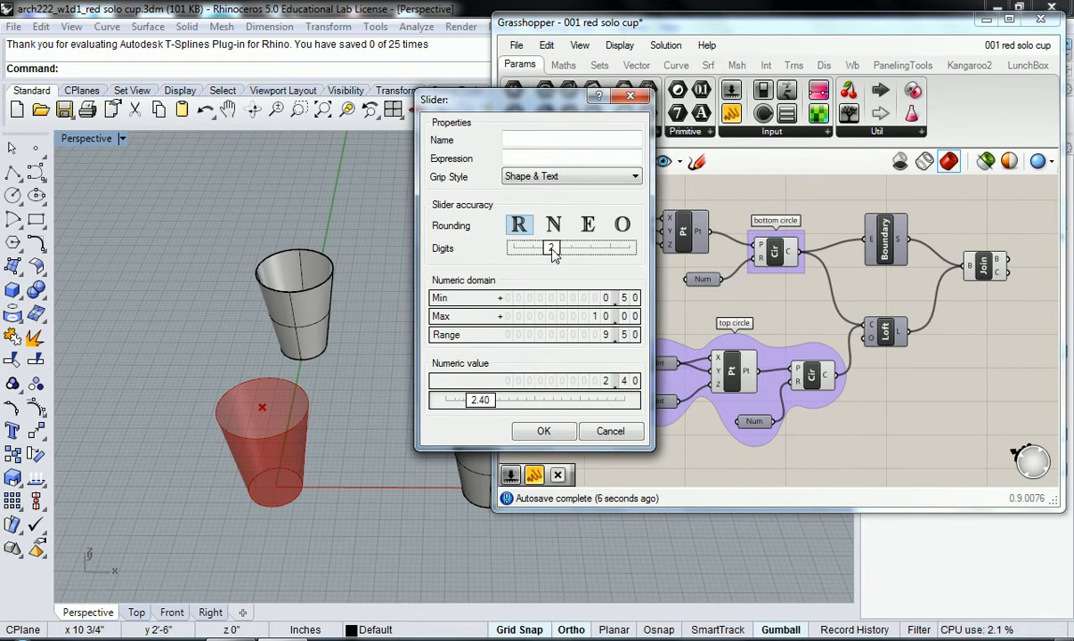
left_click(556, 437)
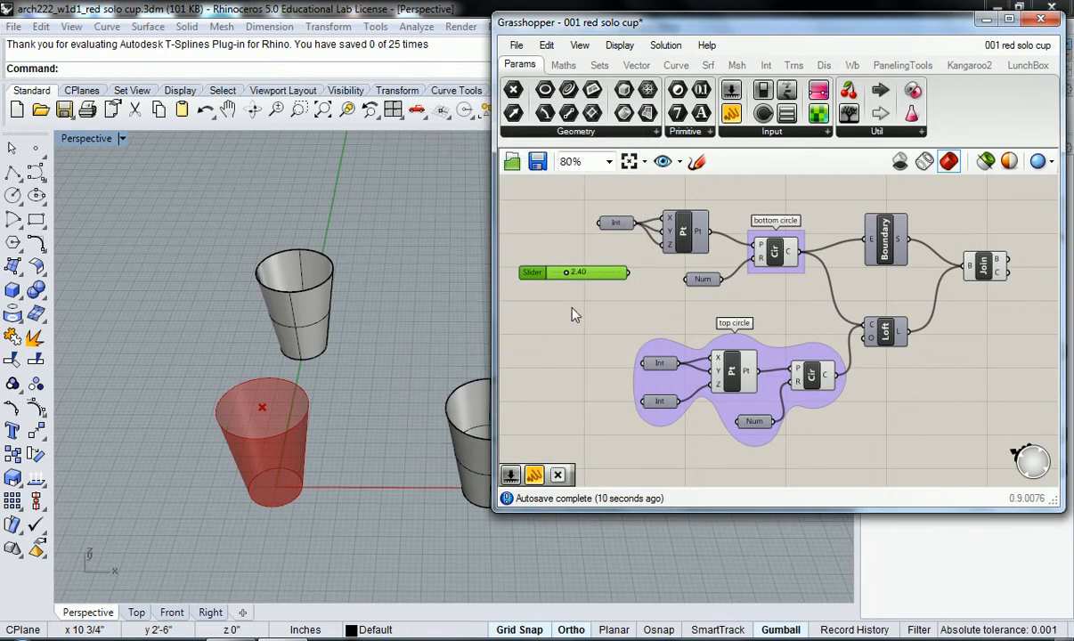
Sweep the slider's value across its range, bring it down to 0.50, and review its settings.
left_click_drag(567, 275, 568, 275)
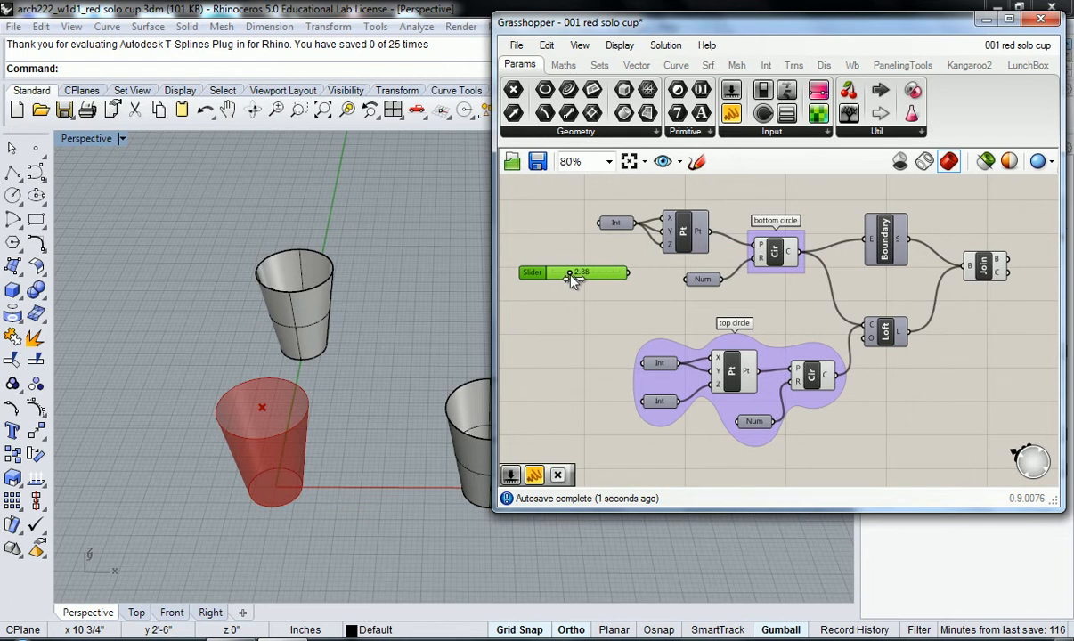
left_click_drag(574, 279, 618, 282)
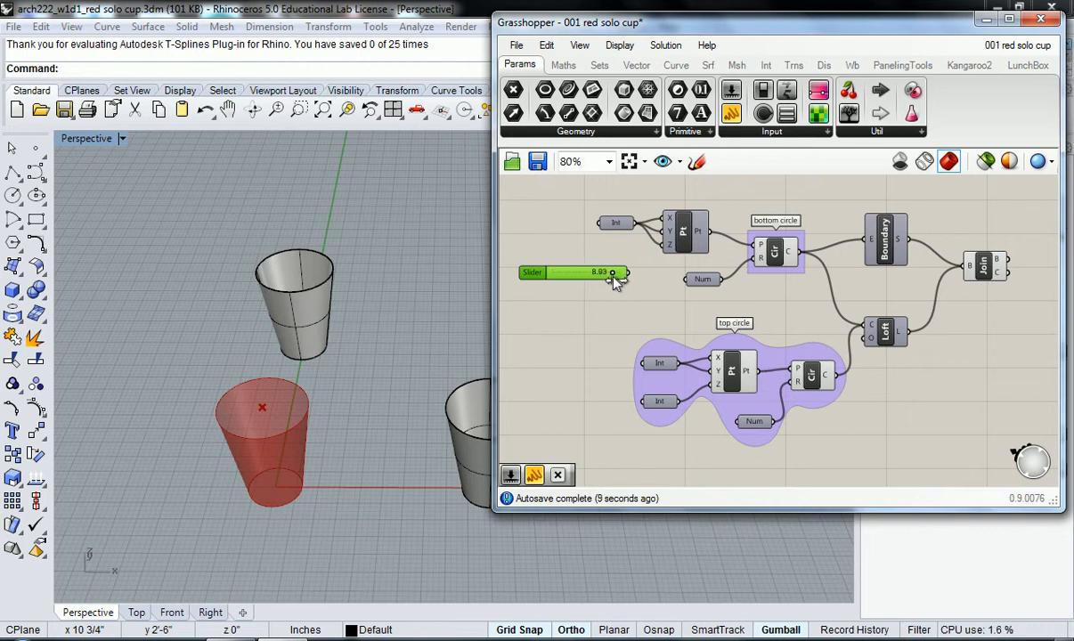
left_click_drag(593, 281, 629, 287)
mouse_move(551, 285)
left_mouse_down()
mouse_move(616, 281)
mouse_move(564, 285)
left_mouse_up()
left_click(567, 306)
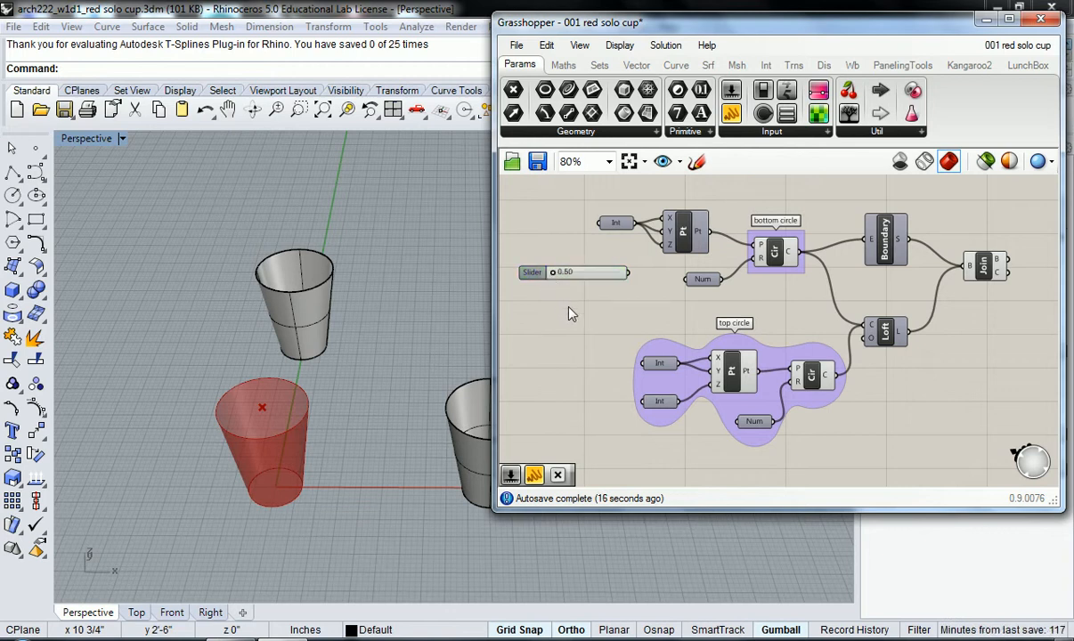
double_click(533, 272)
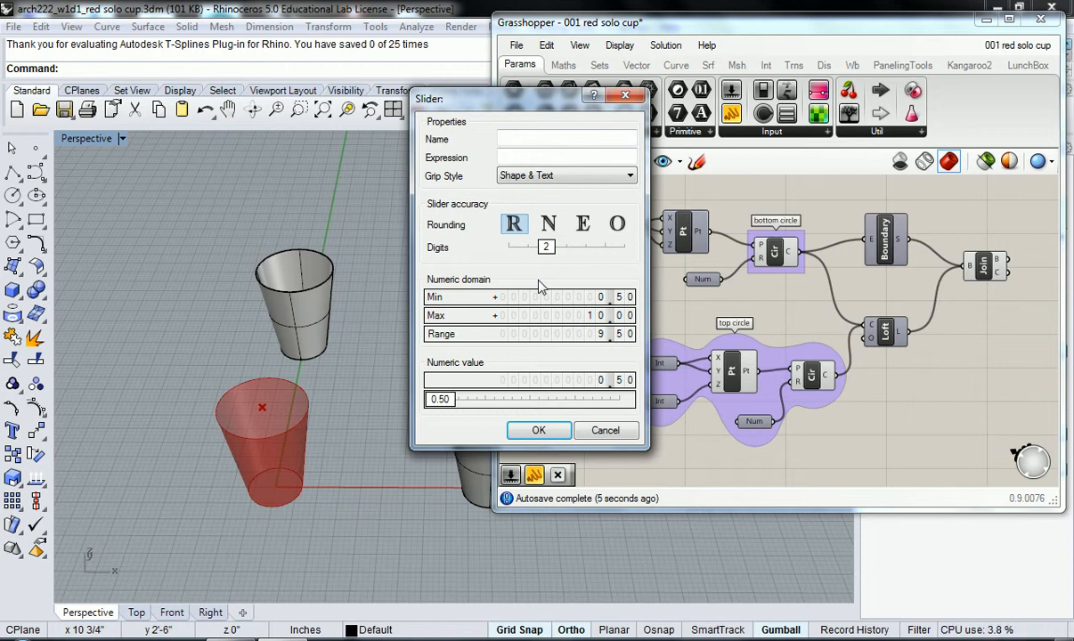
left_click(539, 430)
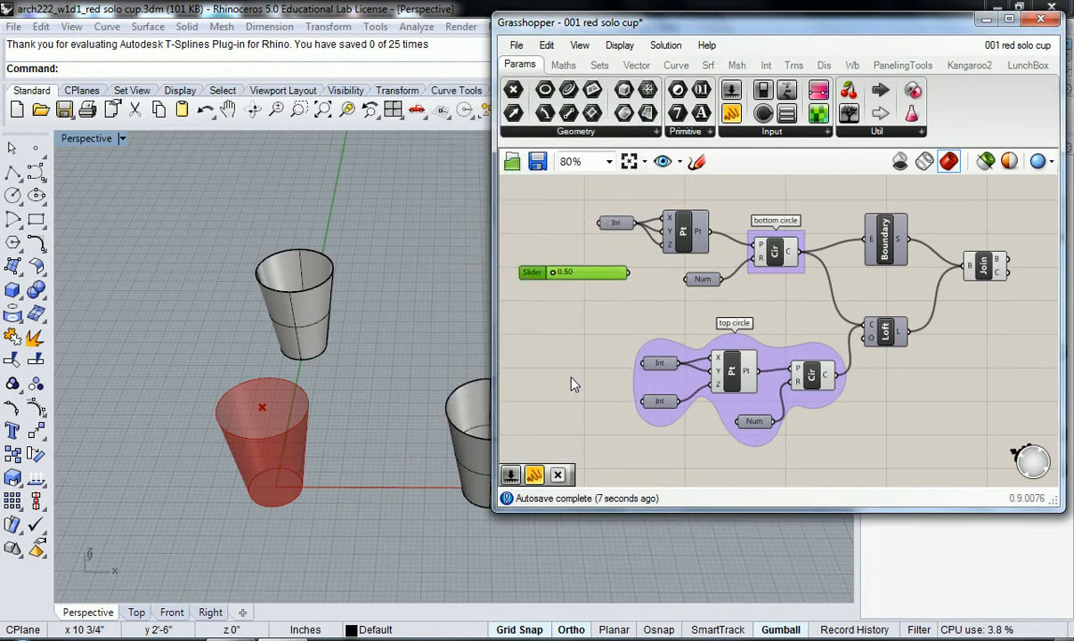
Add a second Number Slider with the shorthand ".5<1<10" and place it just below the first slider.
double_click(548, 321)
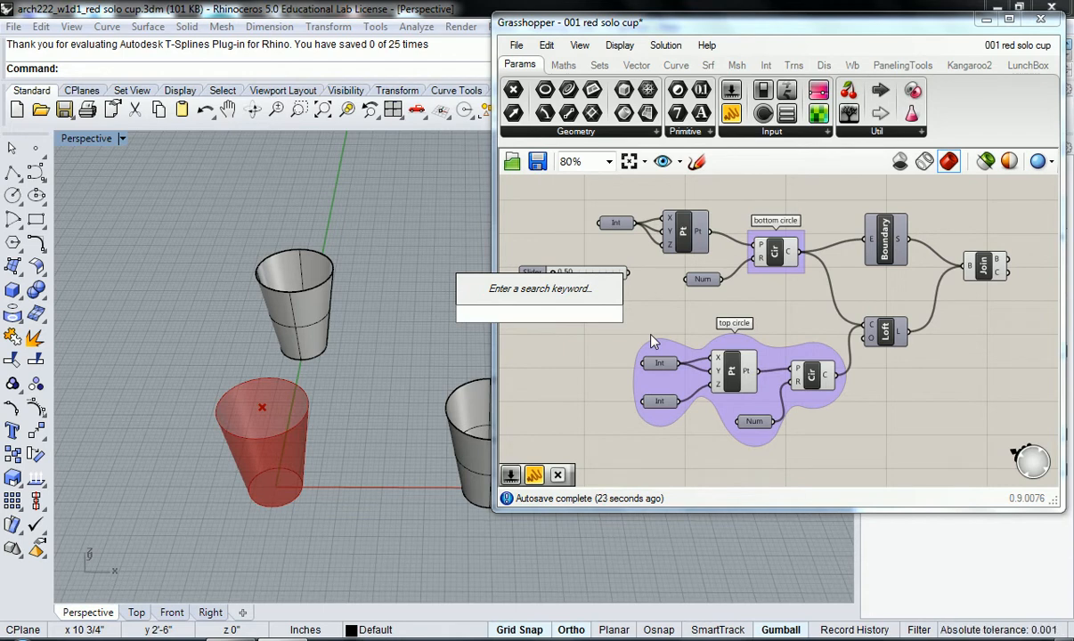
type(".5")
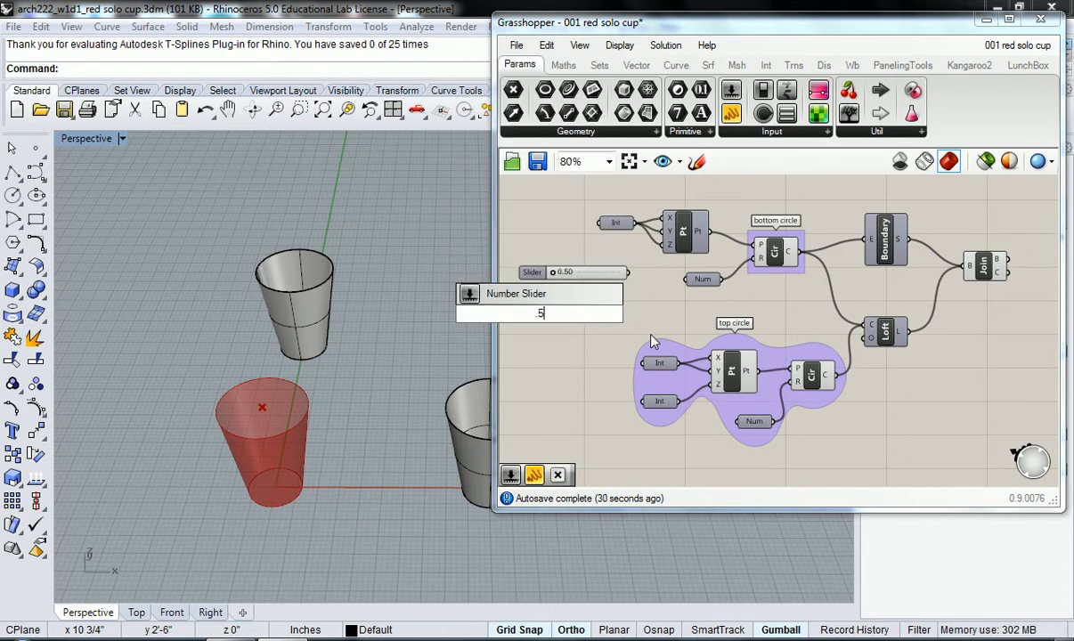
type("<")
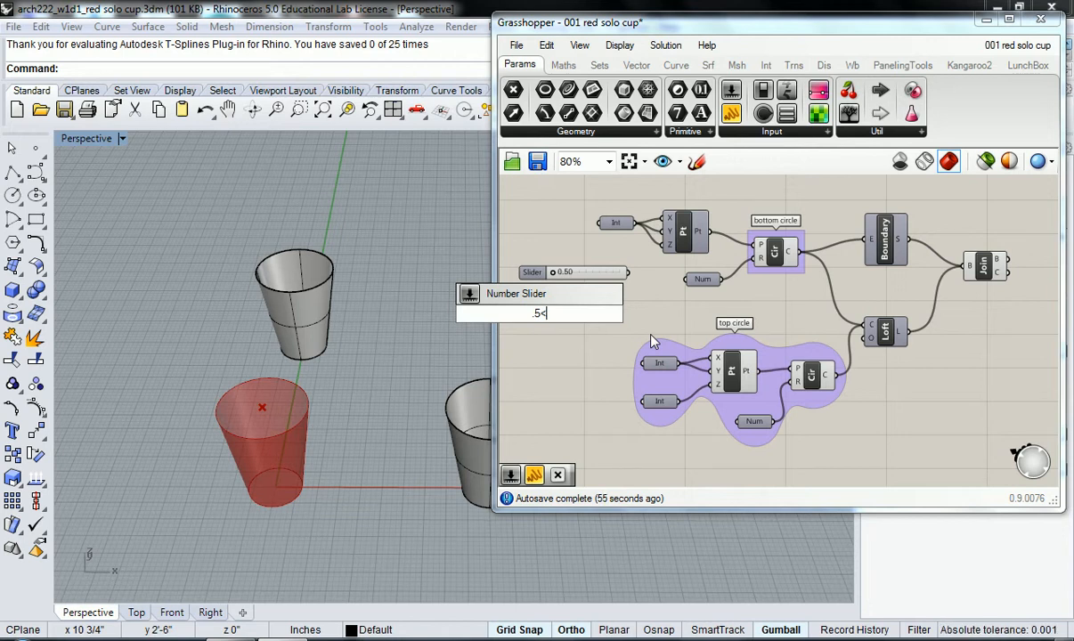
type("1")
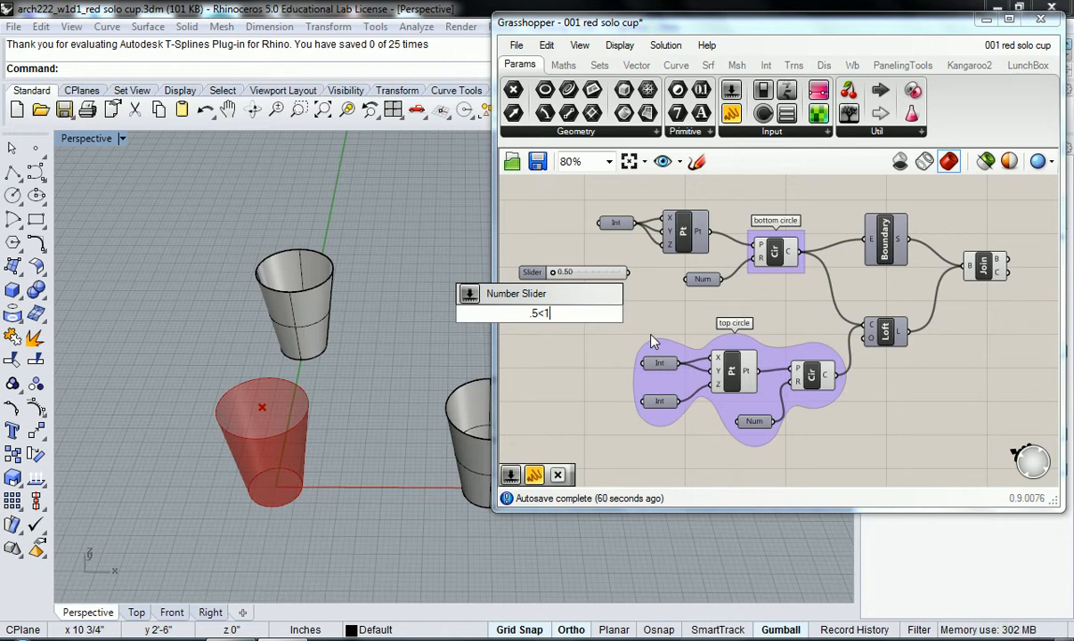
type("<")
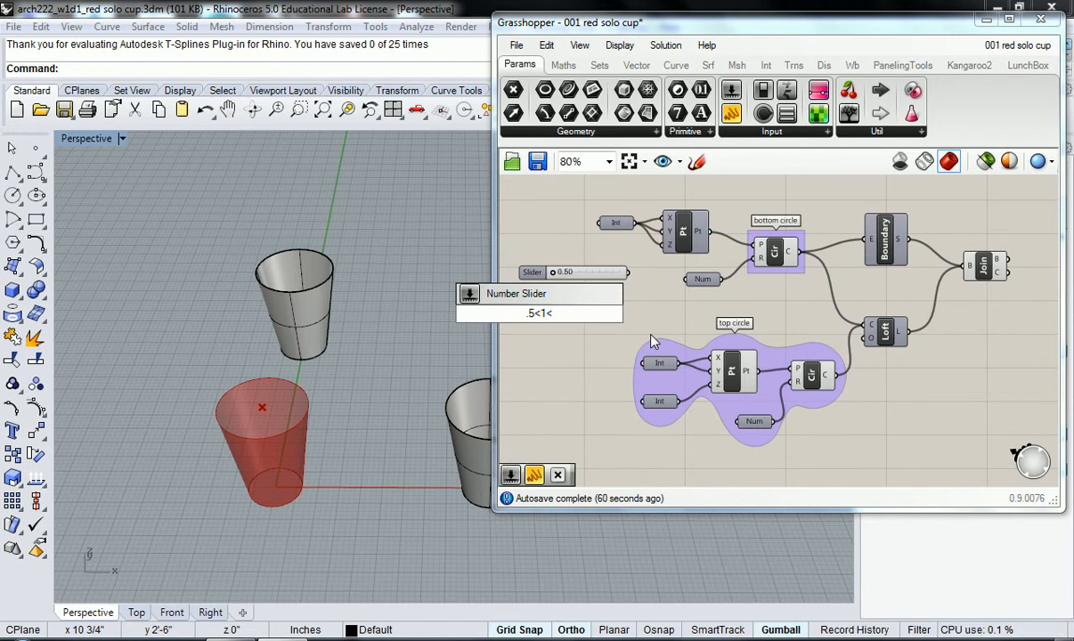
type("10")
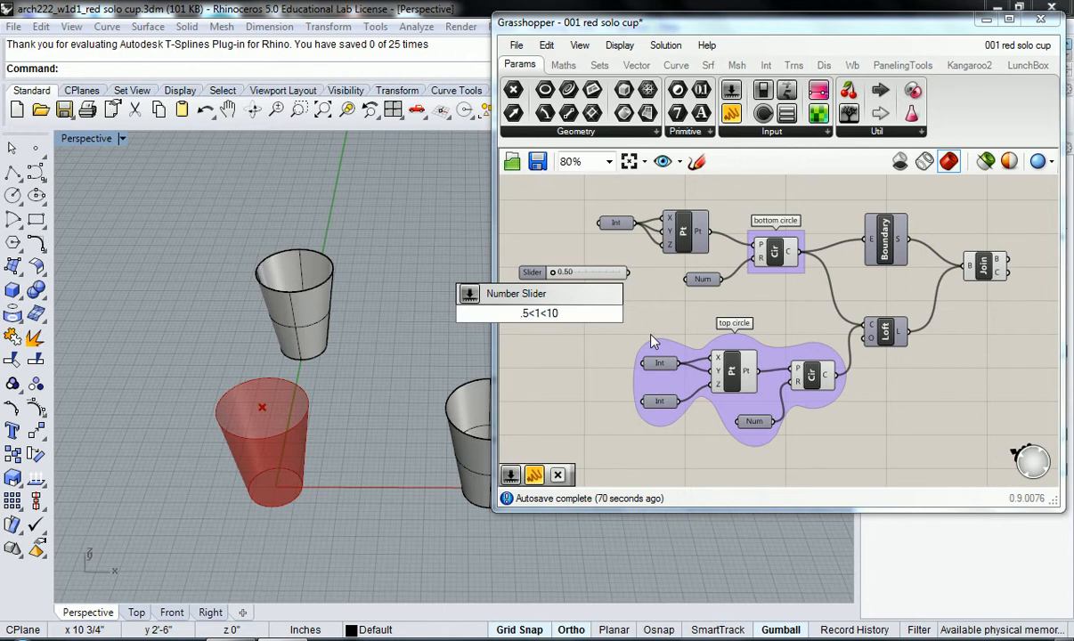
key("Return")
left_click_drag(502, 319, 539, 305)
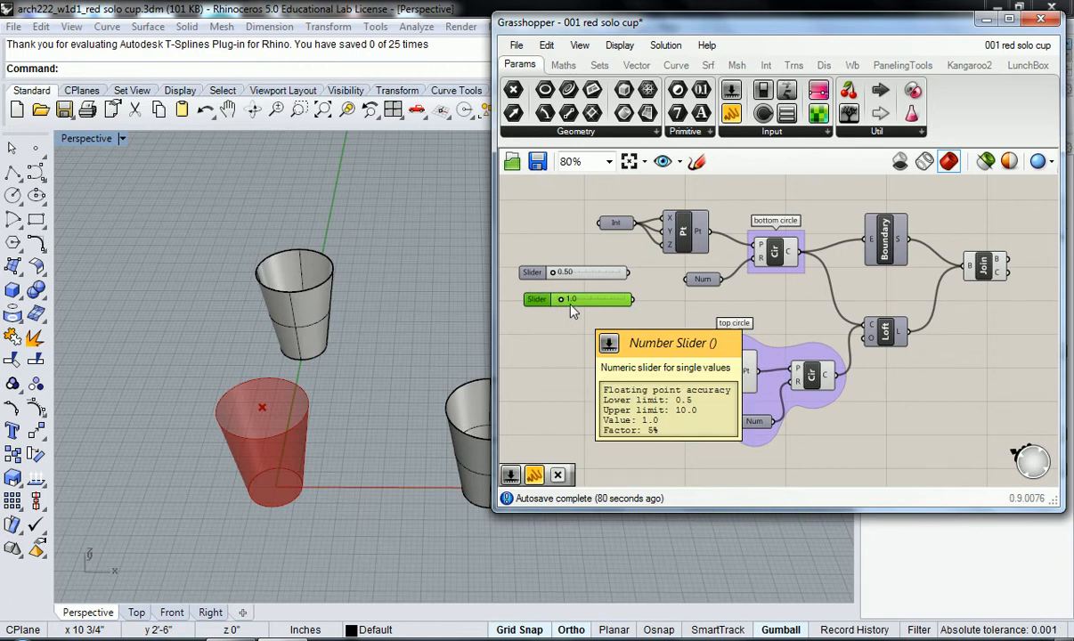
Set the new slider's value to 4.0 and review its accuracy and numeric domain settings without changing them.
left_click_drag(558, 298, 587, 318)
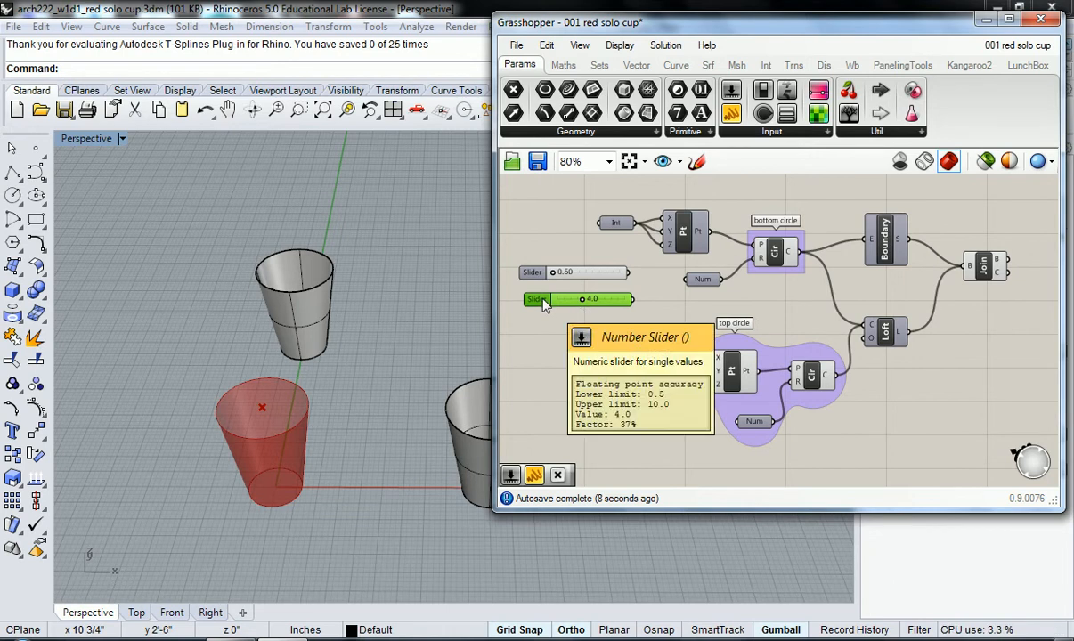
double_click(542, 300)
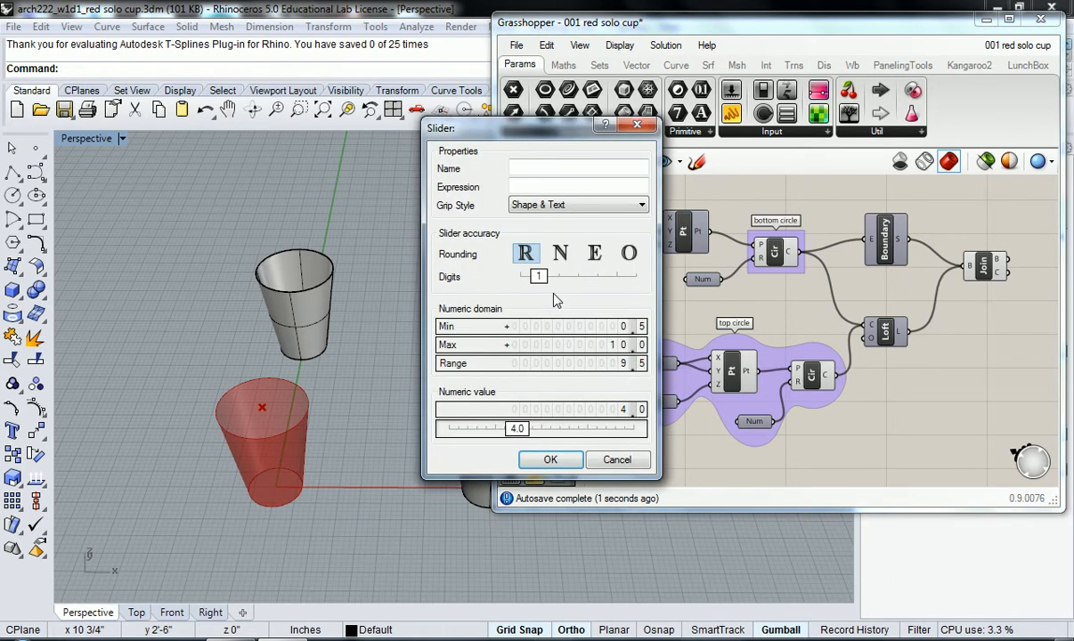
left_click(608, 463)
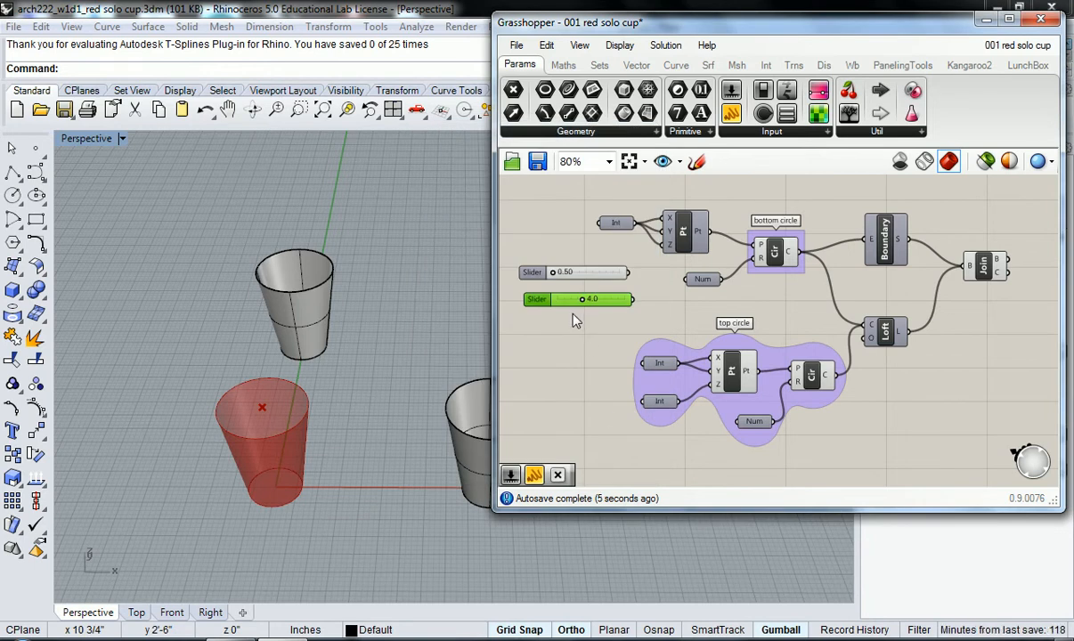
left_click(583, 336)
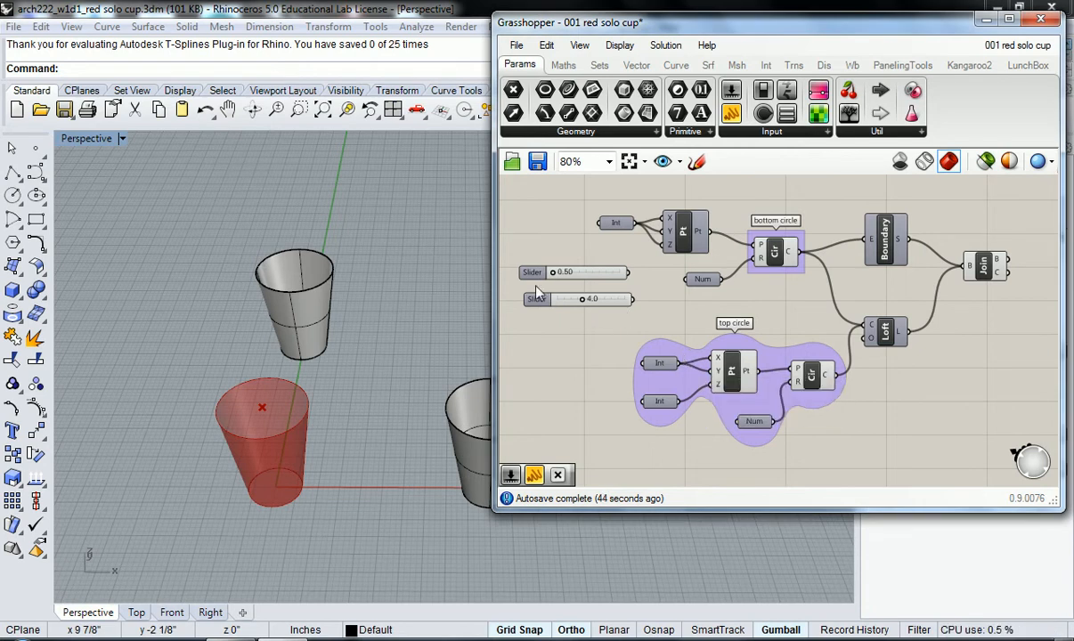
Delete the original 0.50 slider and move the remaining slider below the top circle's integer parameters.
left_click(538, 300)
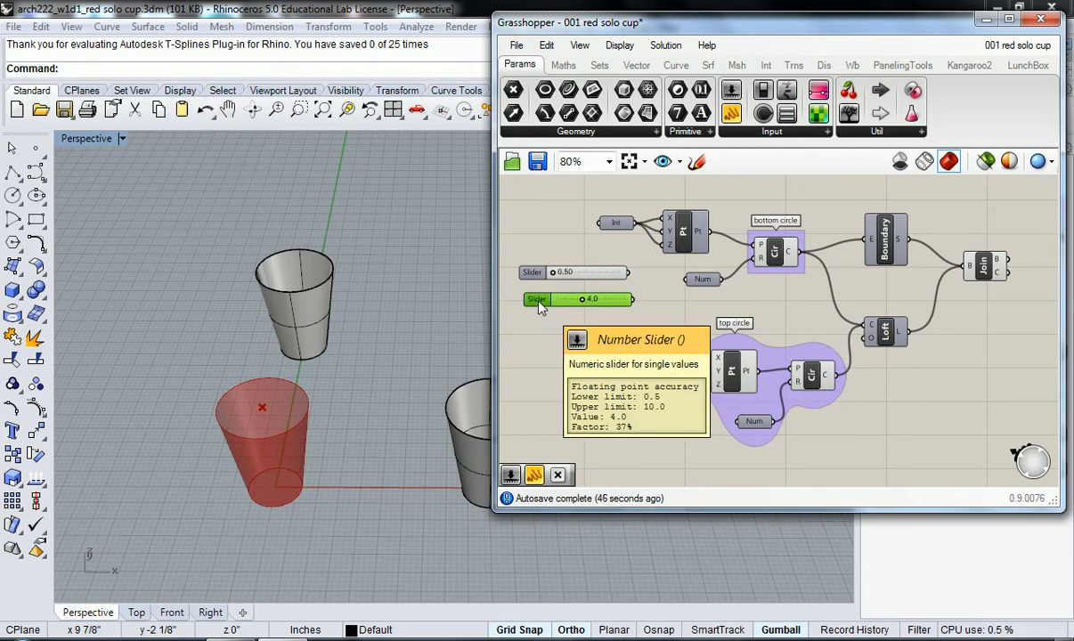
mouse_move(544, 309)
left_mouse_down()
mouse_move(544, 329)
mouse_move(532, 323)
mouse_move(546, 328)
mouse_move(540, 318)
left_mouse_up()
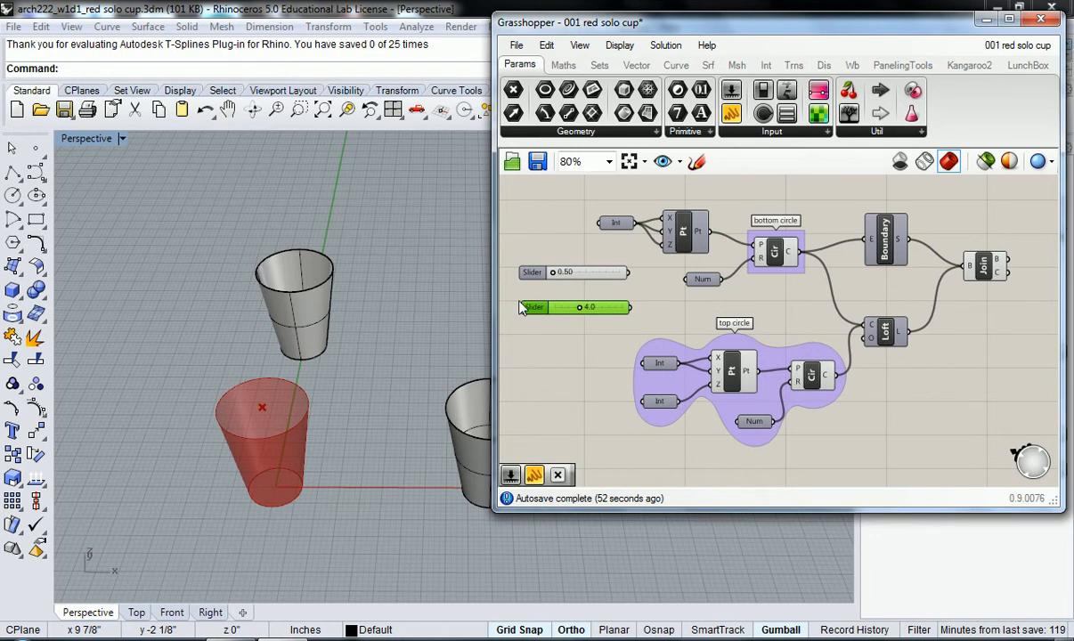
left_click(531, 273)
key("Delete")
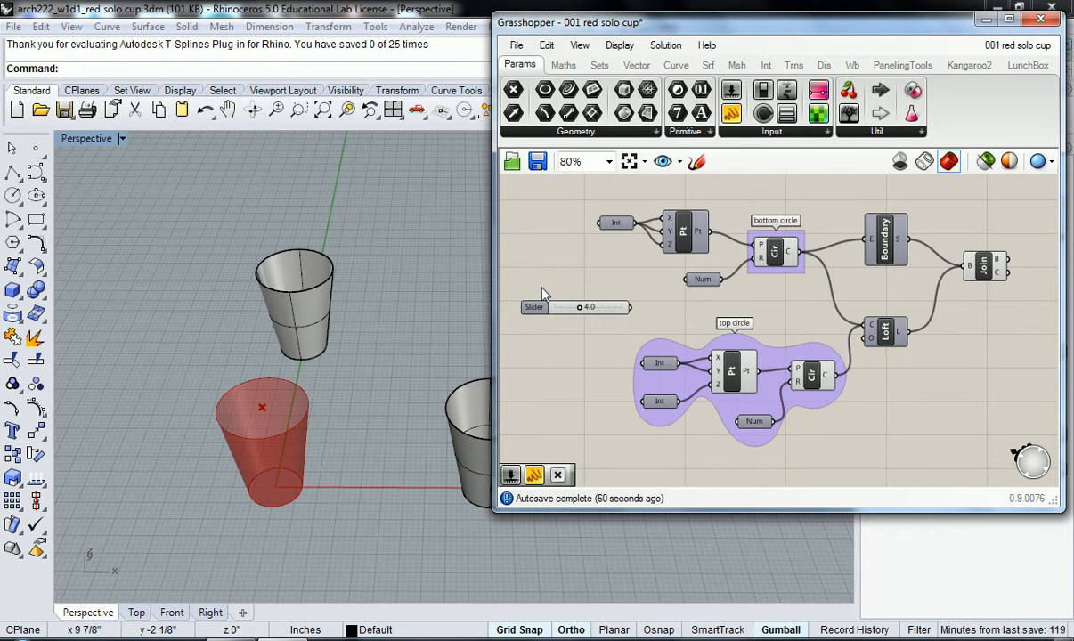
left_click_drag(555, 310, 585, 444)
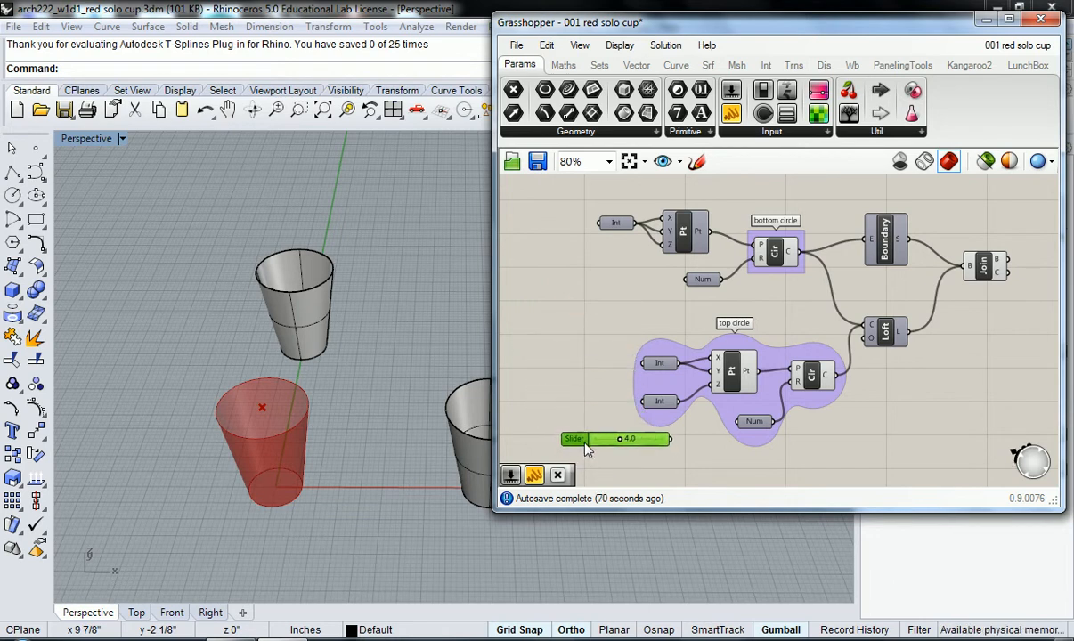
Ungroup the top circle components and replace the integer feeding their Construct Point's Z input with the number slider.
left_click(717, 401)
right_click(719, 402)
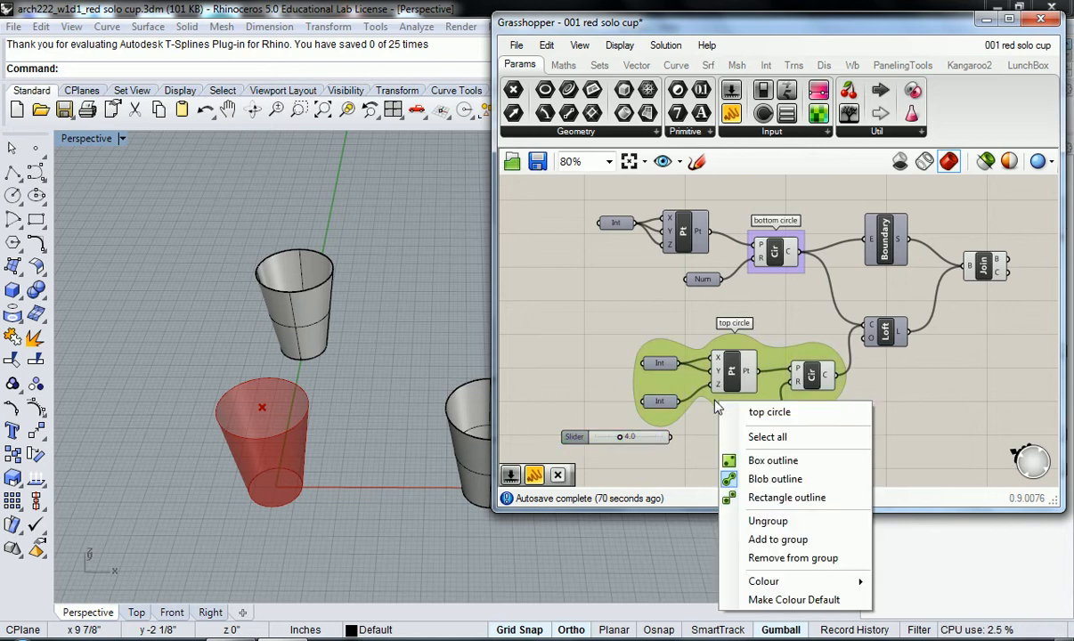
left_click(766, 522)
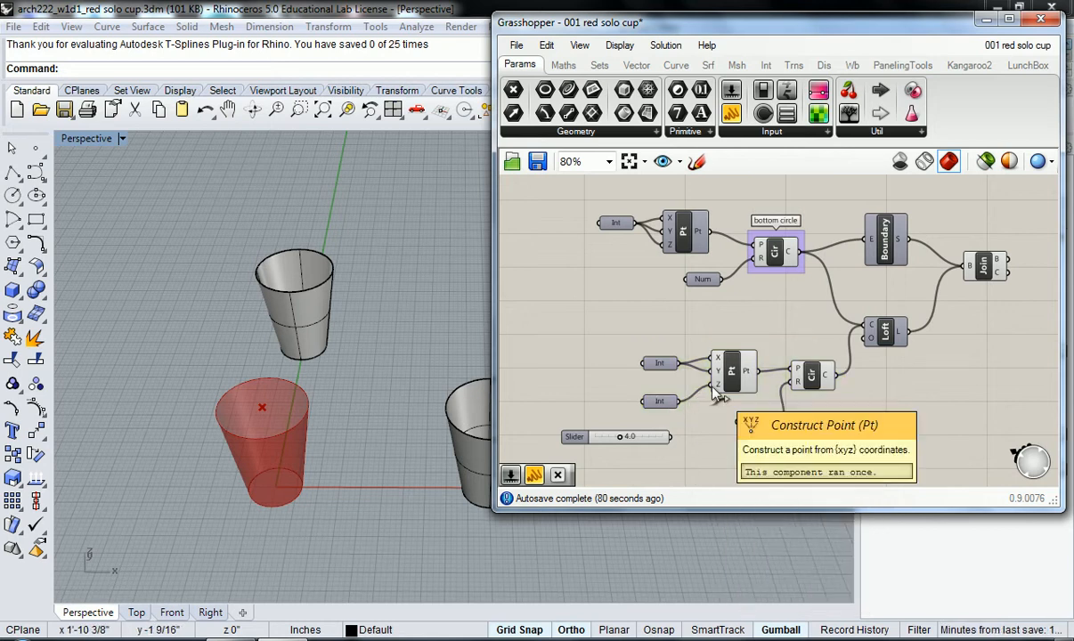
left_click_drag(710, 386, 680, 402, "ctrl")
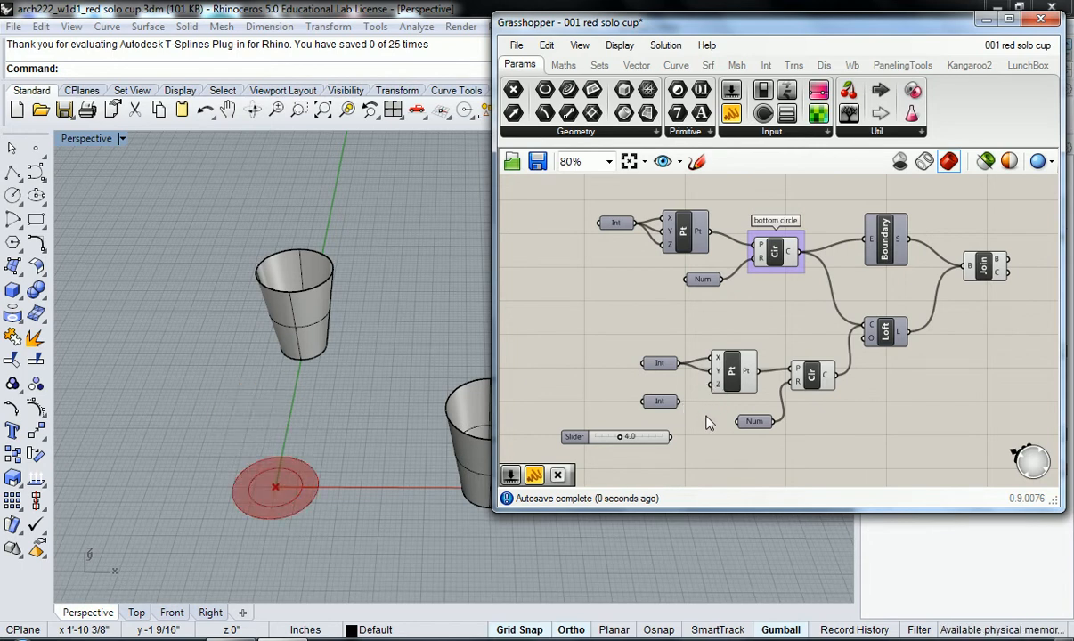
left_click_drag(690, 428, 708, 385)
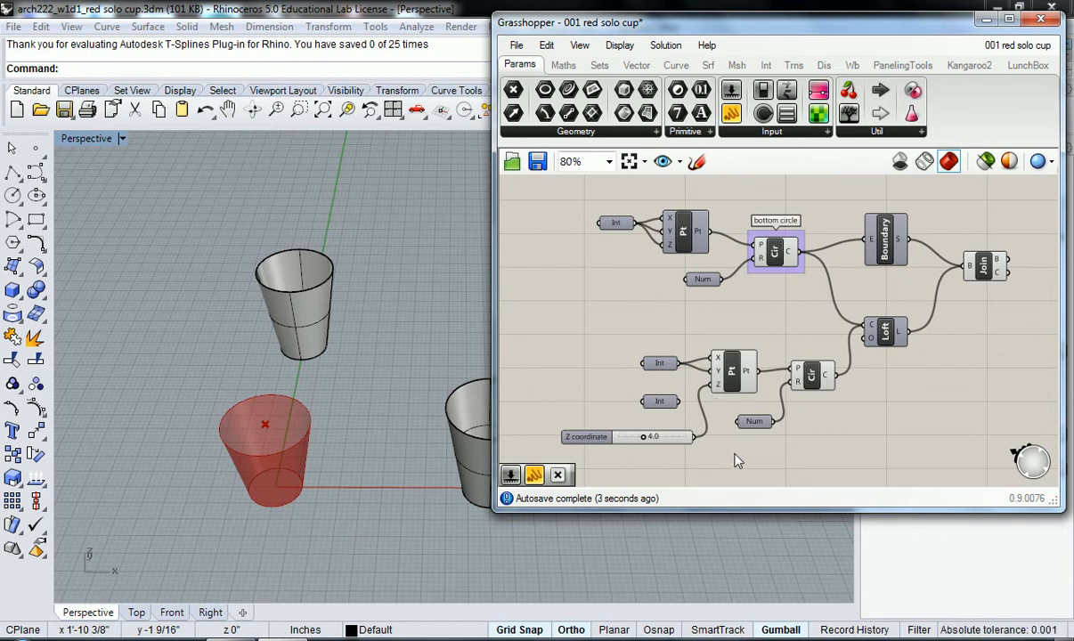
Move the disconnected integer and the Z coordinate slider closer together beside the top circle's Construct Point component.
left_click_drag(660, 400, 639, 396)
left_click_drag(579, 445, 581, 418)
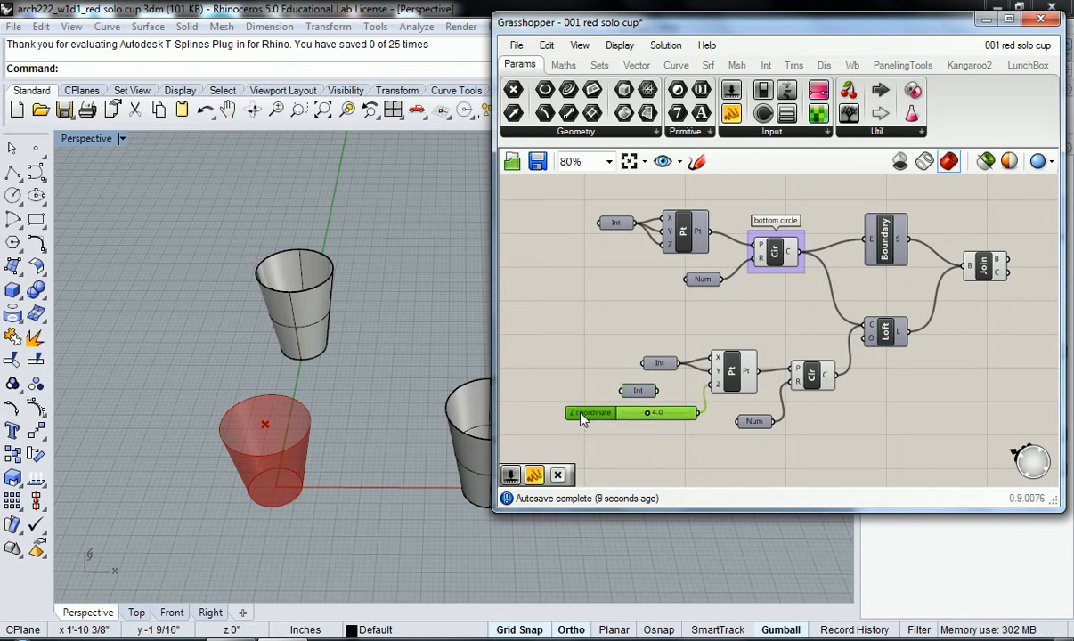
left_click(643, 392)
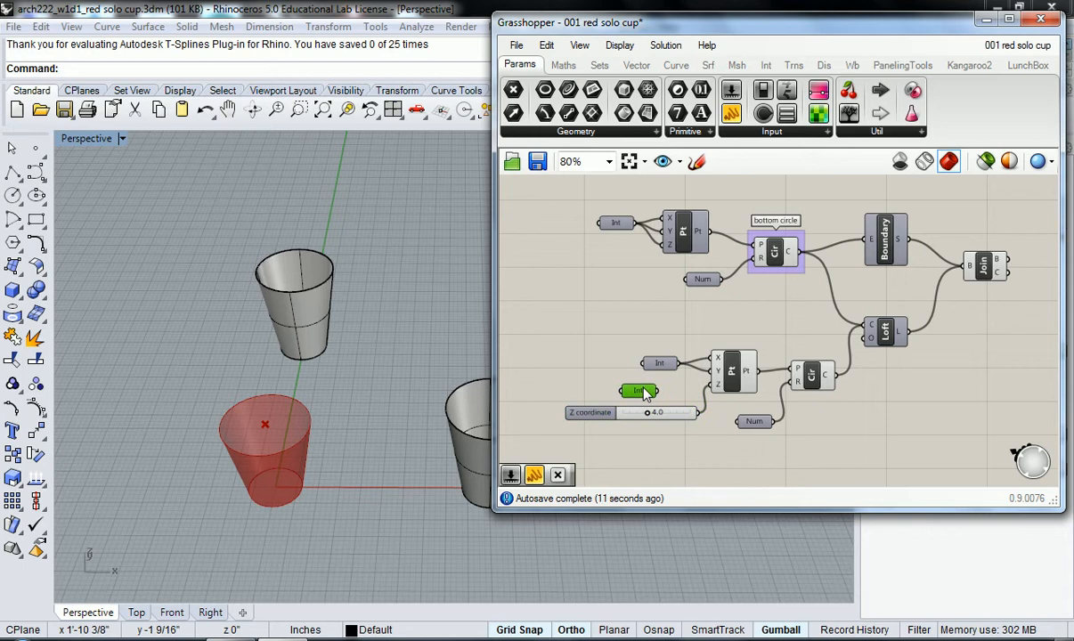
right_click(645, 395)
mouse_move(730, 483)
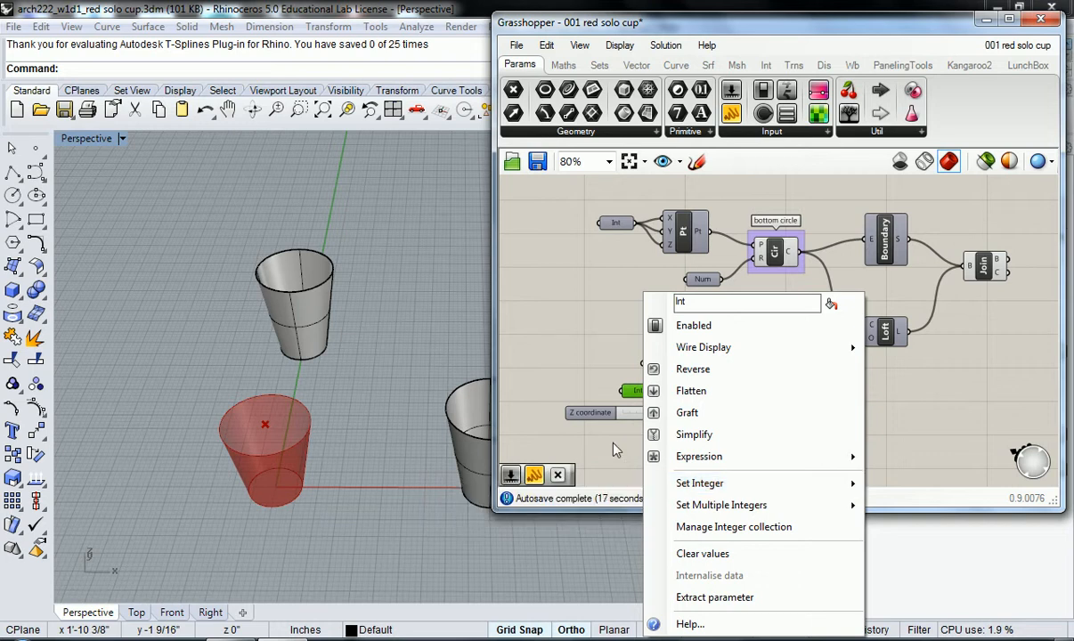
left_click(599, 396)
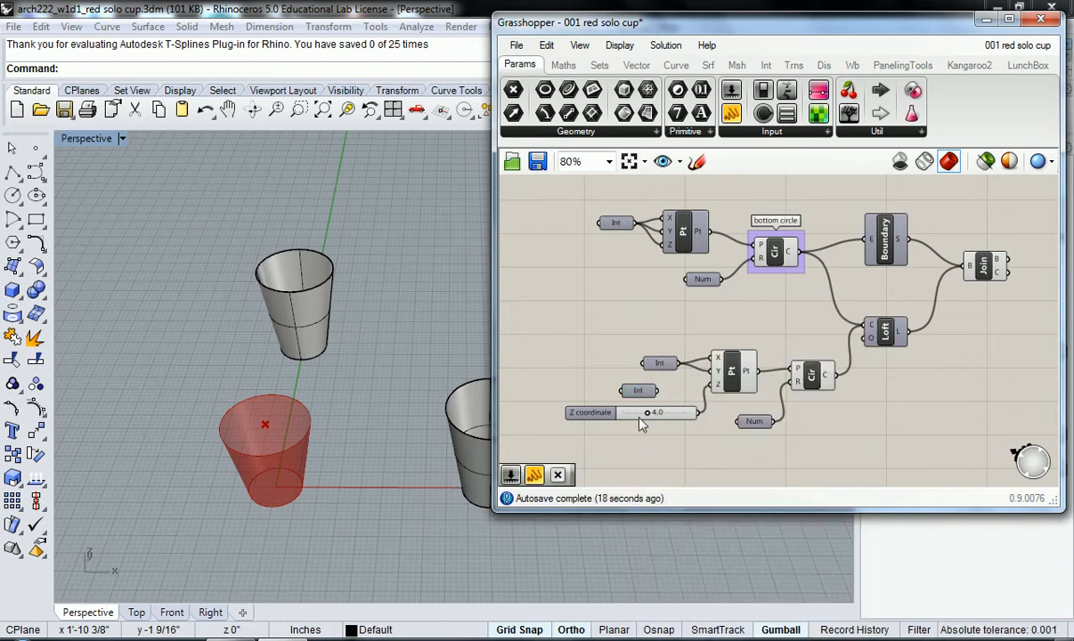
Test the cup height by setting the Z coordinate slider to 10.0 and to 0.5, viewing the flattened cup from a lower angle.
left_click_drag(649, 414, 690, 414)
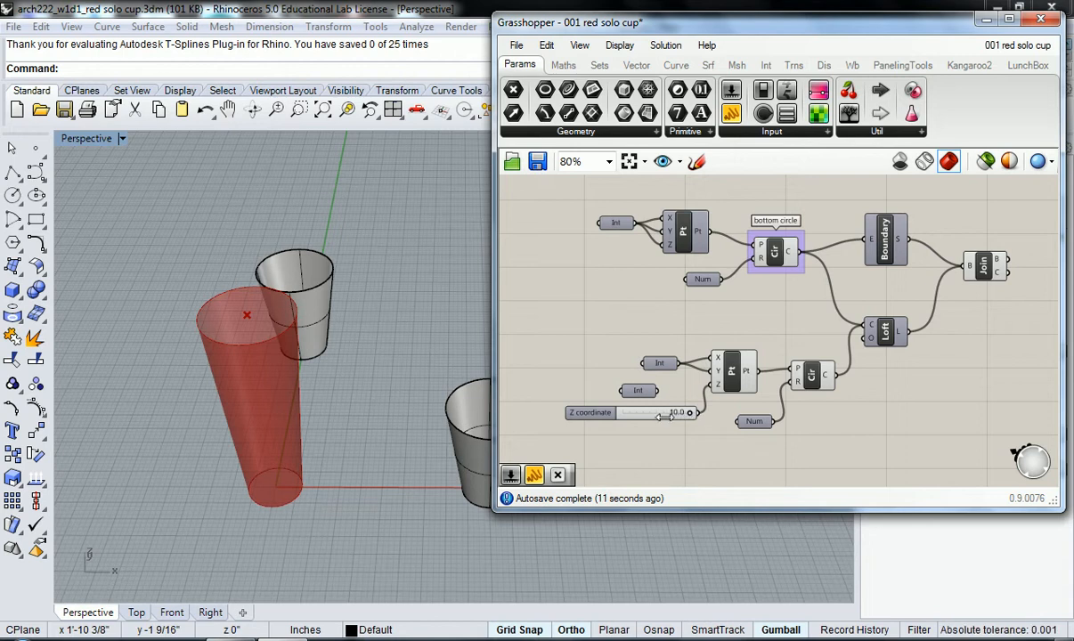
left_click_drag(691, 418, 610, 424)
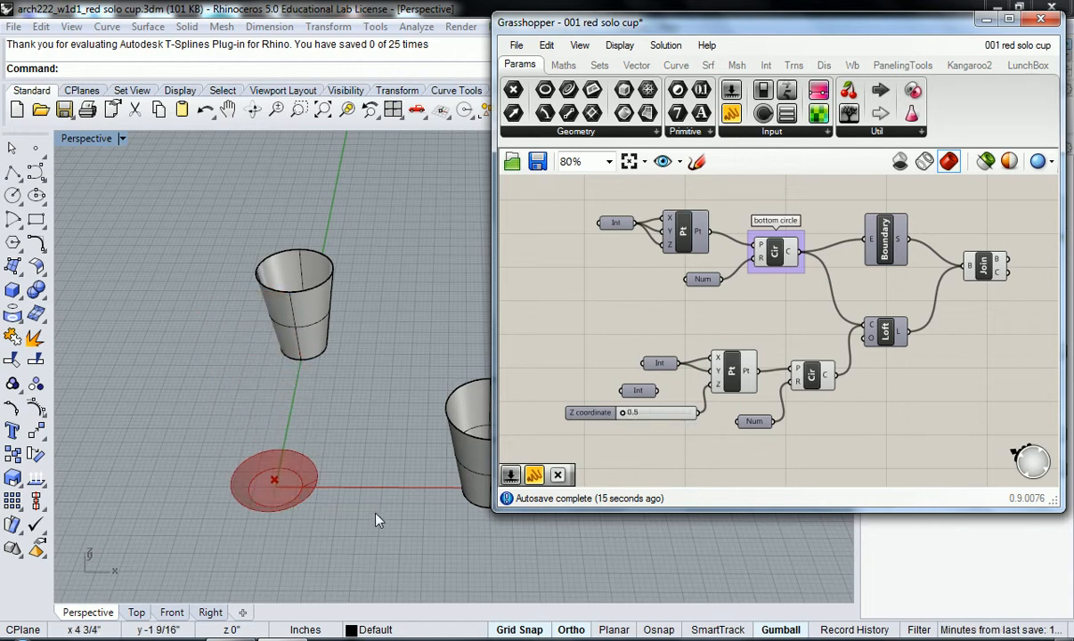
scroll(246, 475, "up", 5)
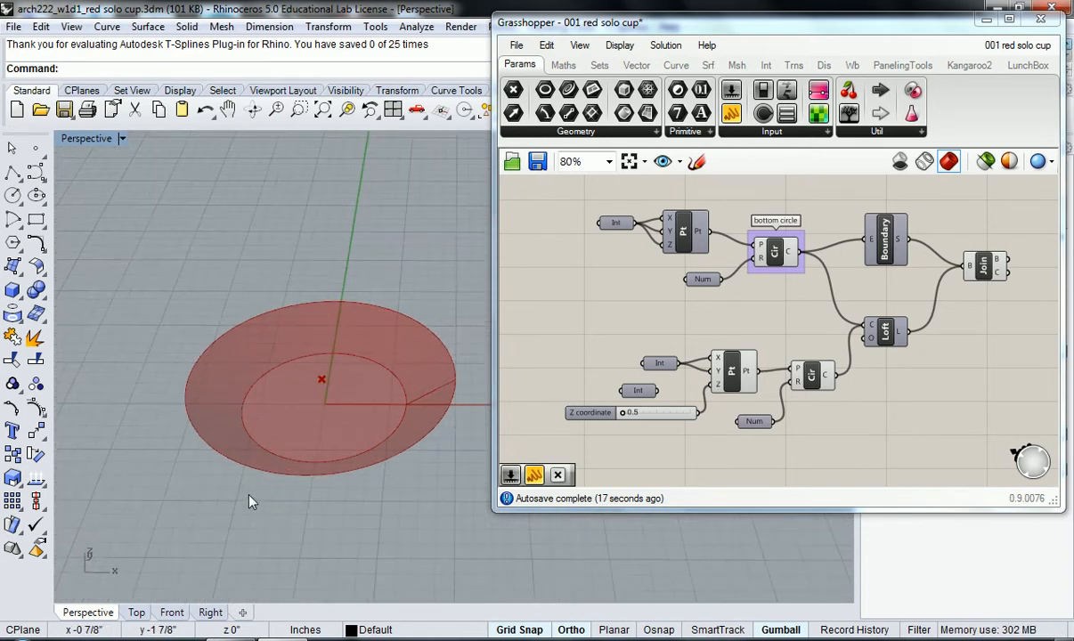
mouse_move(297, 377)
right_mouse_down()
mouse_move(306, 353)
mouse_move(289, 385)
right_mouse_up()
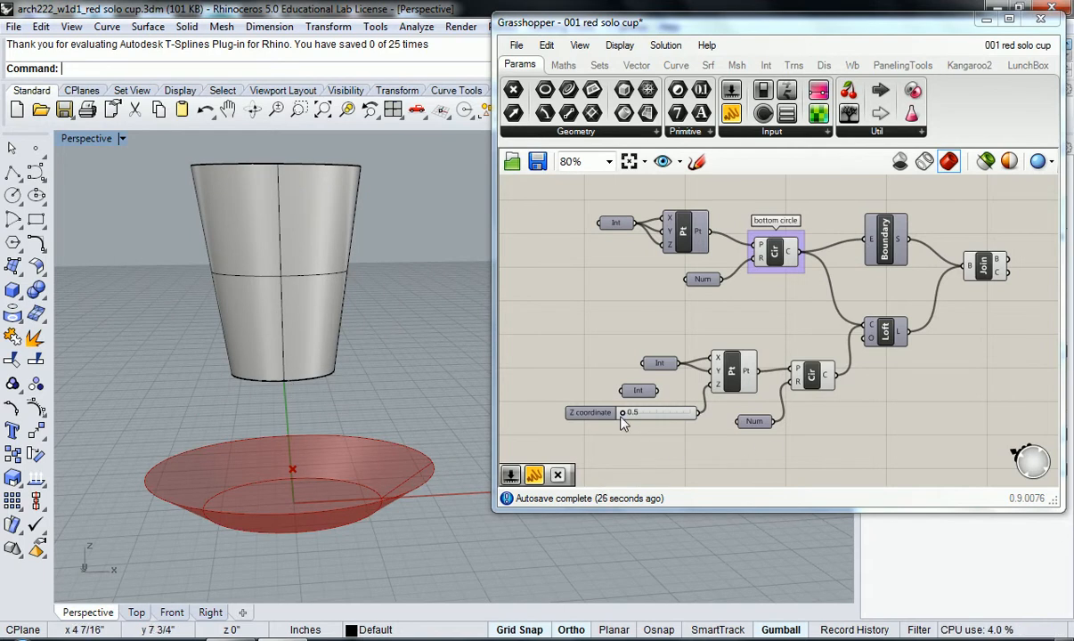
Raise the Z coordinate slider to 4.5, lower it to 3.7, and inspect the resulting cup from above.
left_click_drag(621, 413, 652, 426)
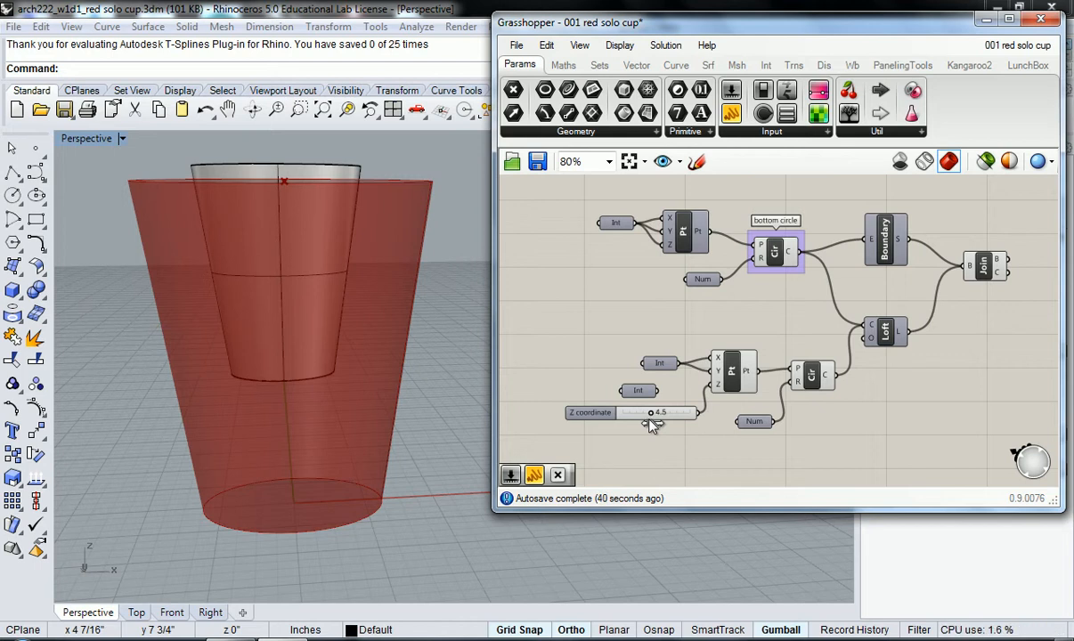
mouse_move(648, 419)
left_mouse_down()
mouse_move(659, 419)
mouse_move(638, 420)
mouse_move(658, 427)
mouse_move(647, 428)
left_mouse_up()
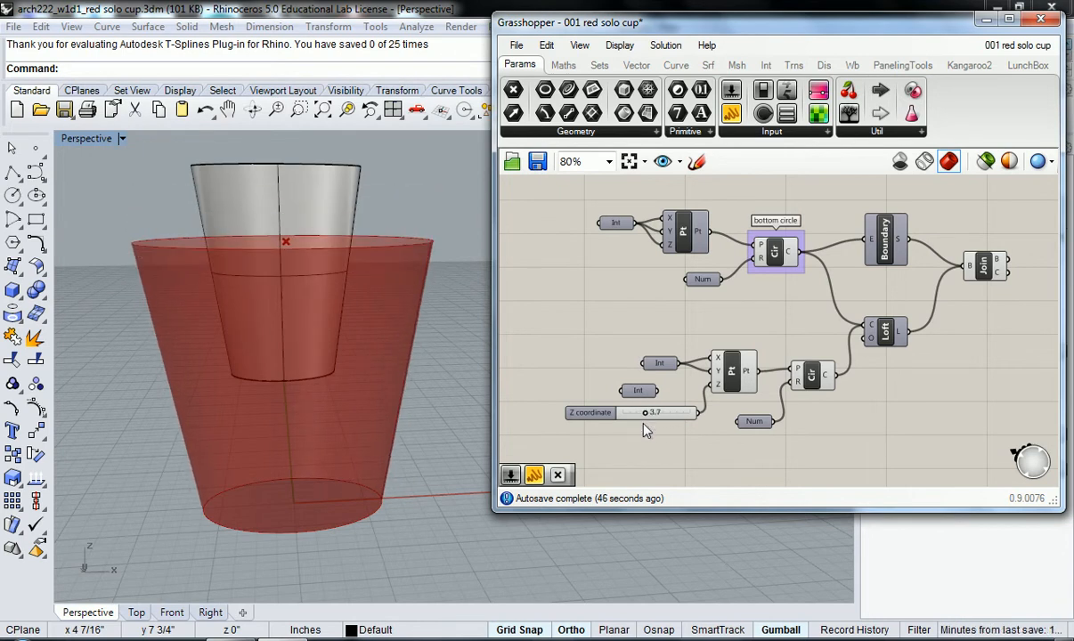
left_click(461, 425)
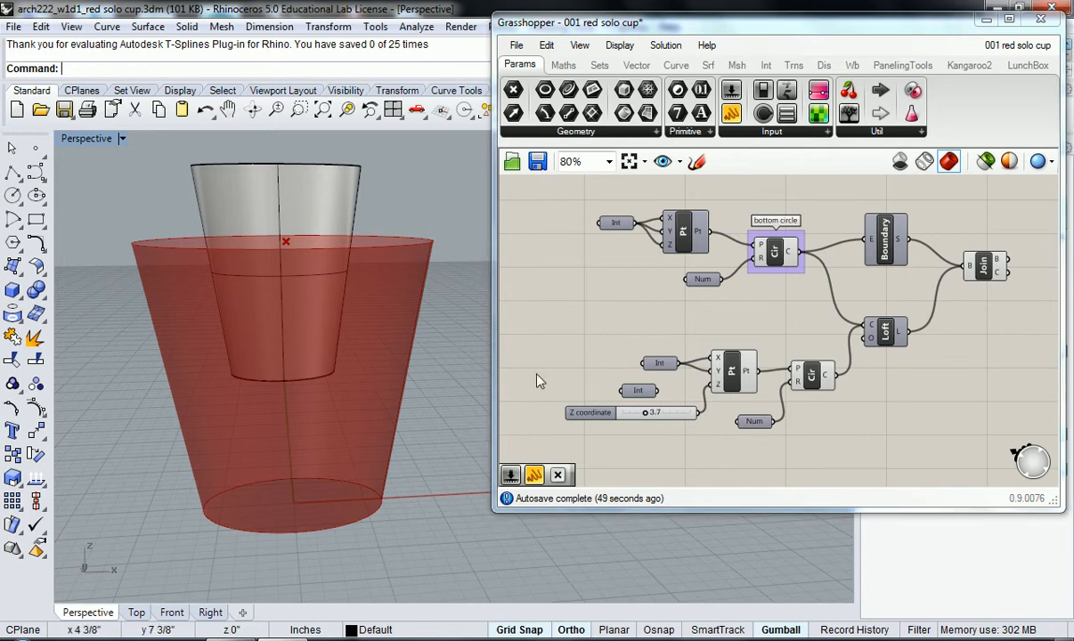
right_click_drag(416, 344, 232, 427)
mouse_move(650, 418)
left_mouse_down()
mouse_move(673, 421)
mouse_move(645, 414)
left_mouse_up()
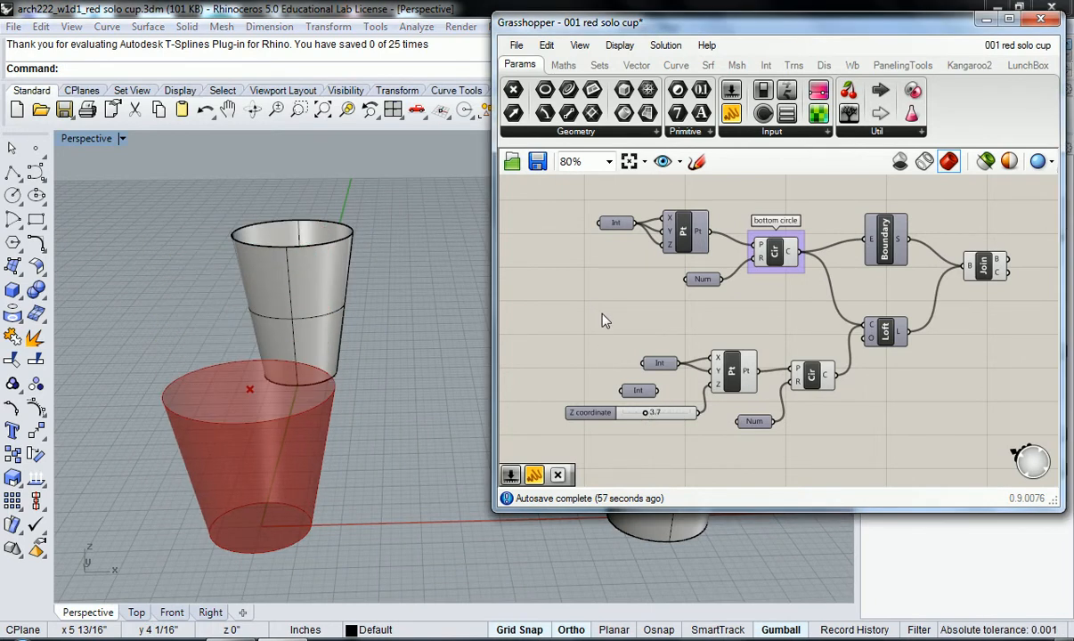
Add a Number Slider with two-decimal accuracy using the shorthand "1<2<6.00" in the empty area between the two circle chains.
double_click(547, 317)
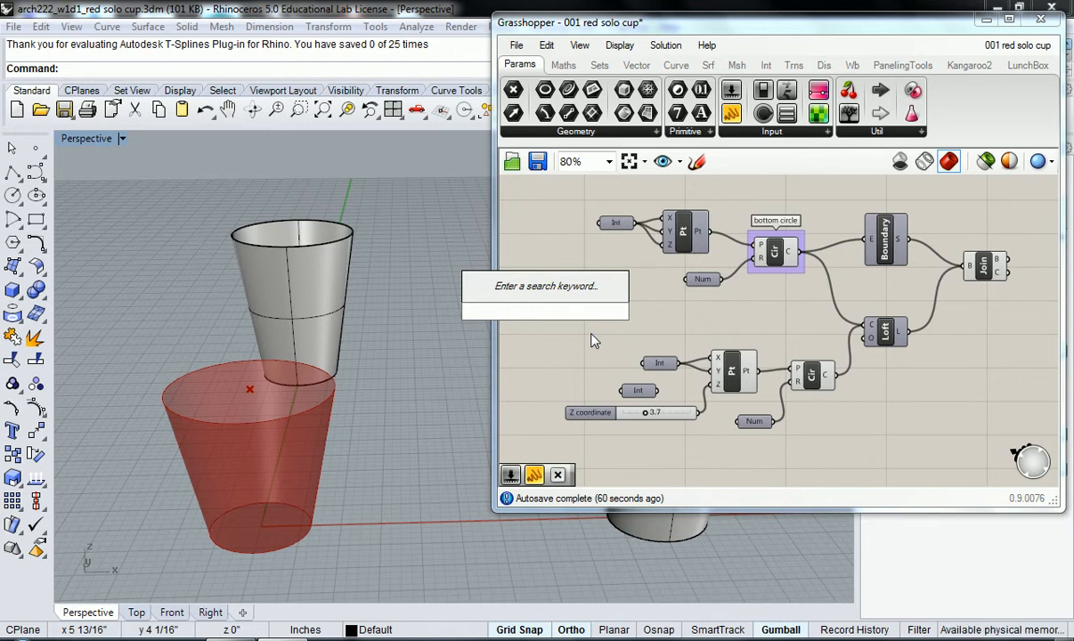
type("1")
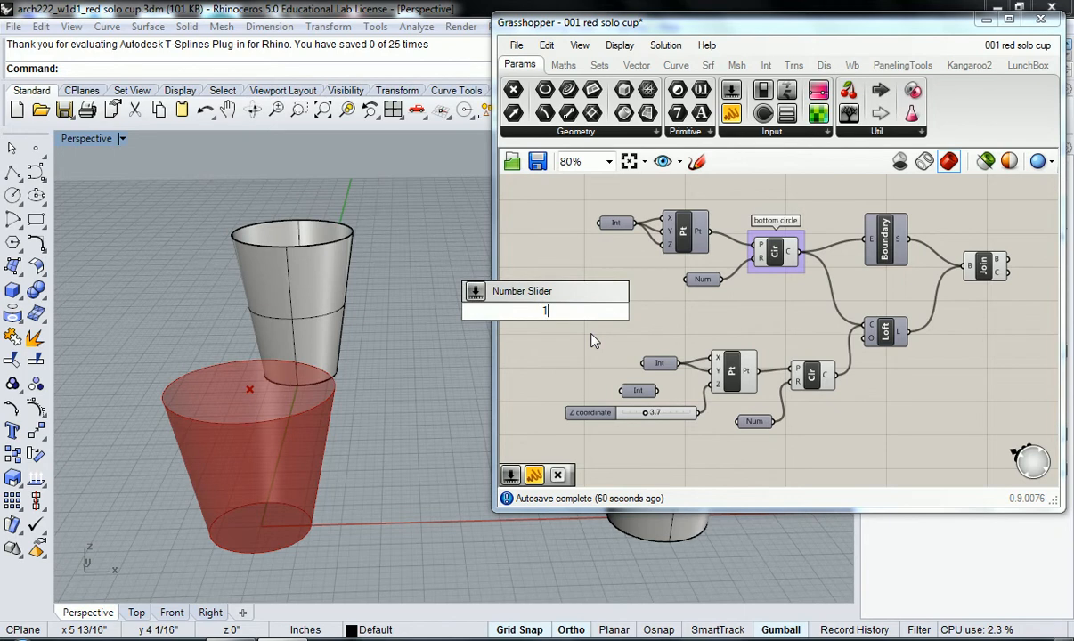
type("<")
type("2")
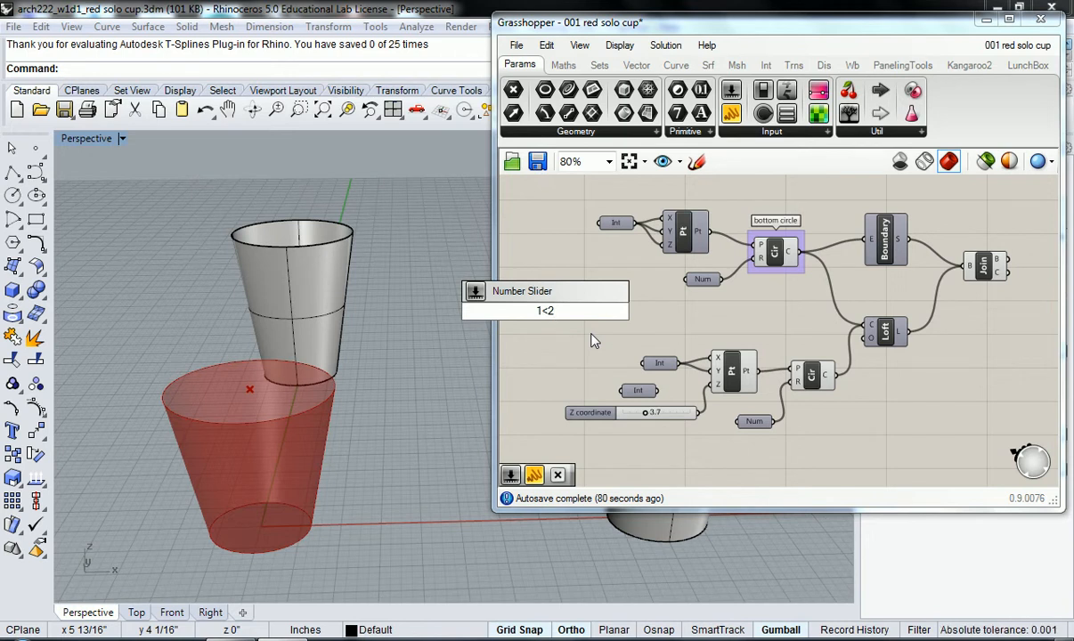
type("<")
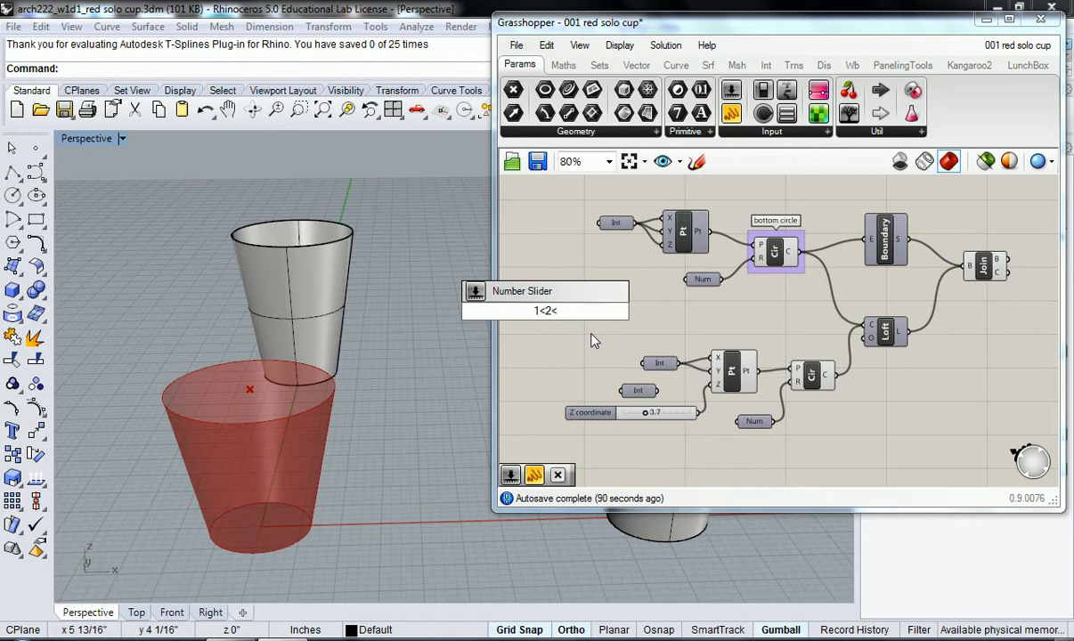
type("6")
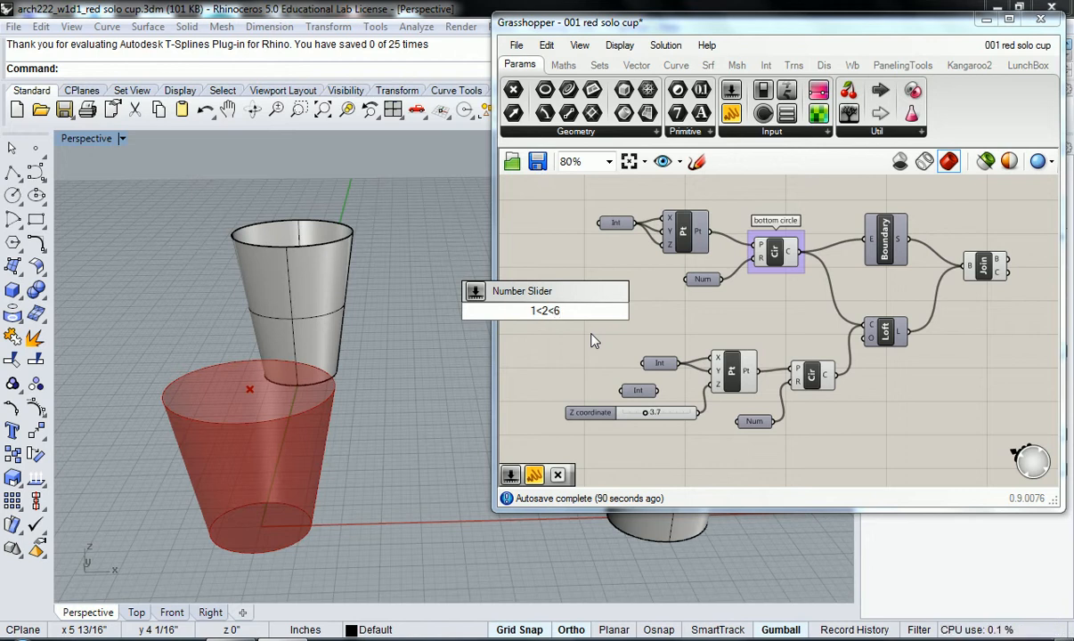
type(".0")
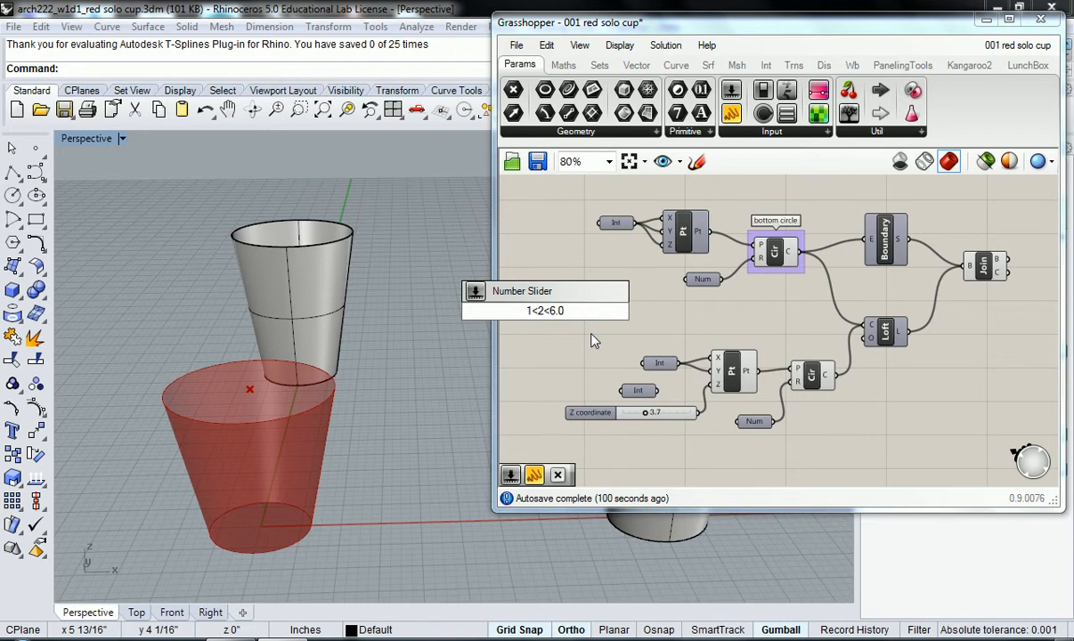
type("0")
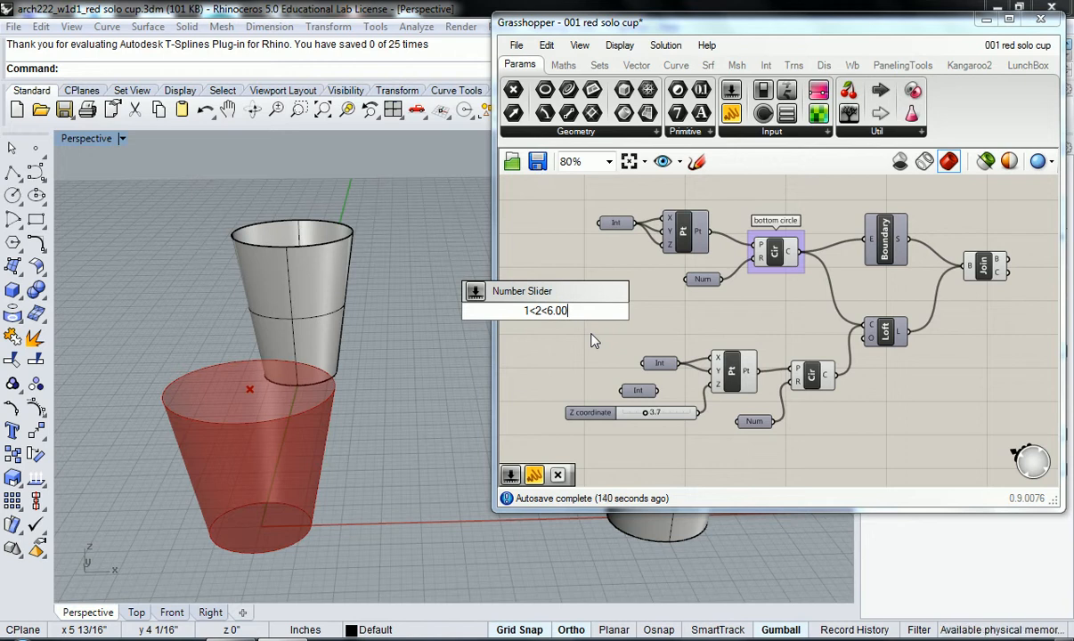
key("Return")
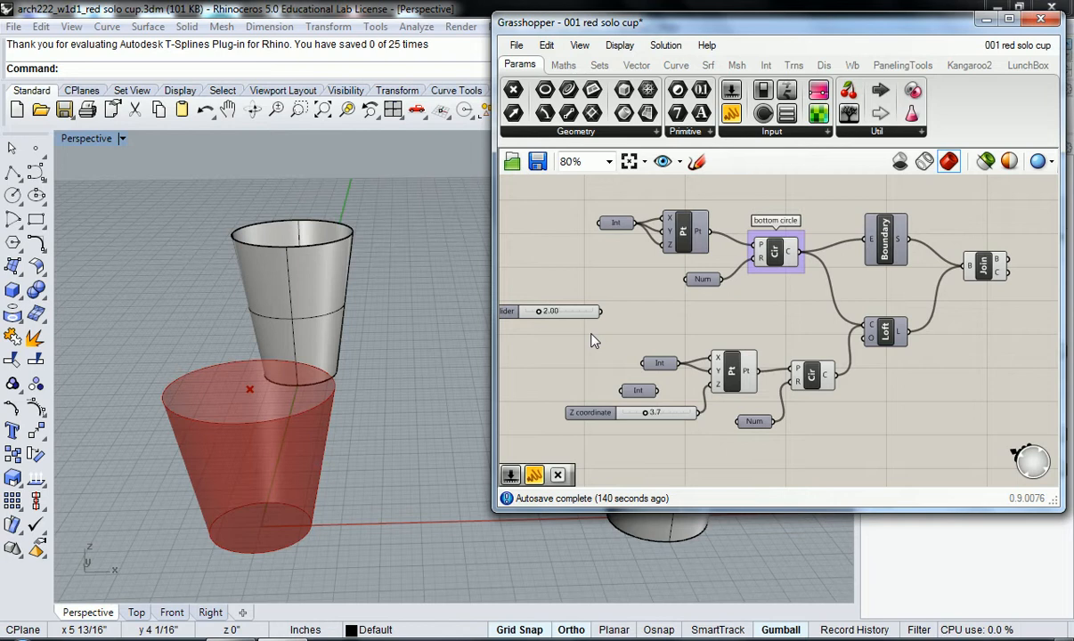
Move the new slider fully into view and set it to 2.81, with the Z coordinate slider at 4.1.
left_click_drag(518, 312, 556, 313)
left_click_drag(586, 314, 589, 314)
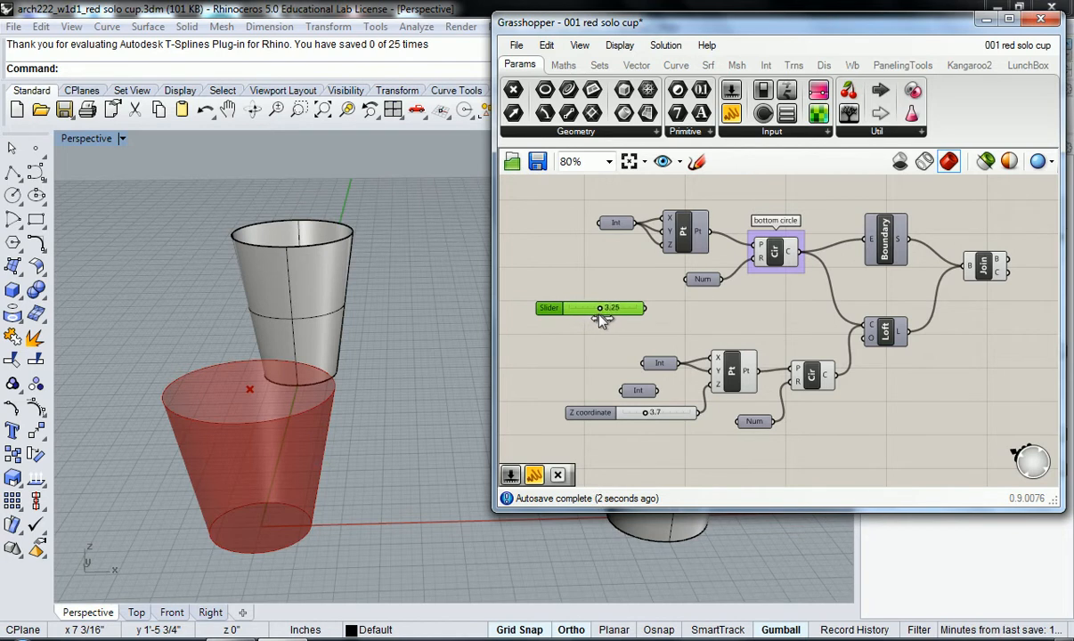
left_click_drag(606, 319, 612, 319)
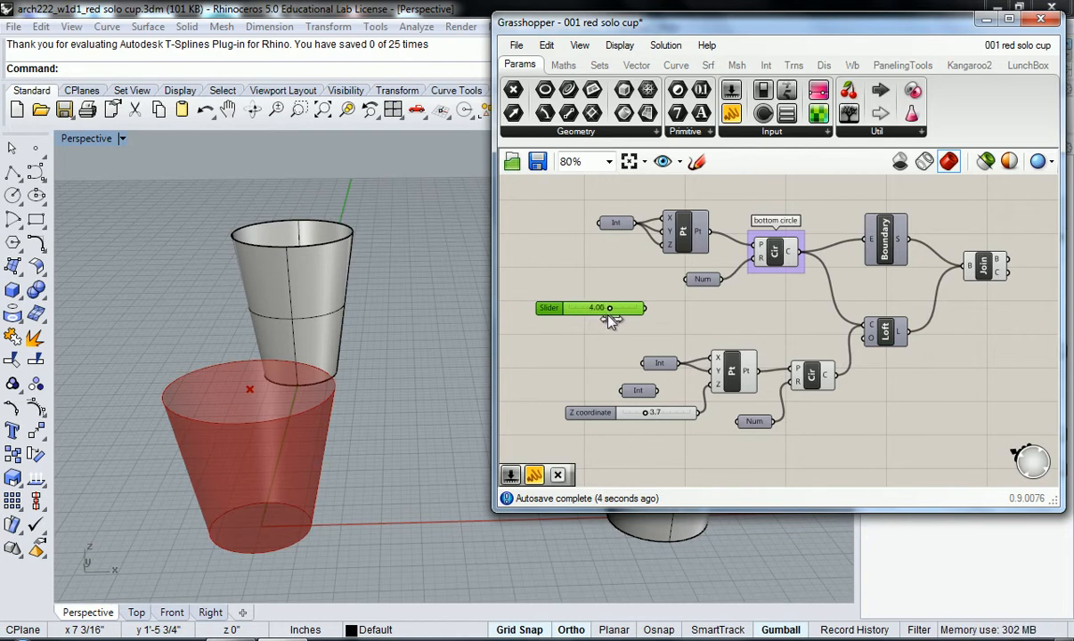
left_click_drag(604, 322, 598, 323)
mouse_move(645, 413)
left_mouse_down()
mouse_move(663, 421)
mouse_move(648, 420)
left_mouse_up()
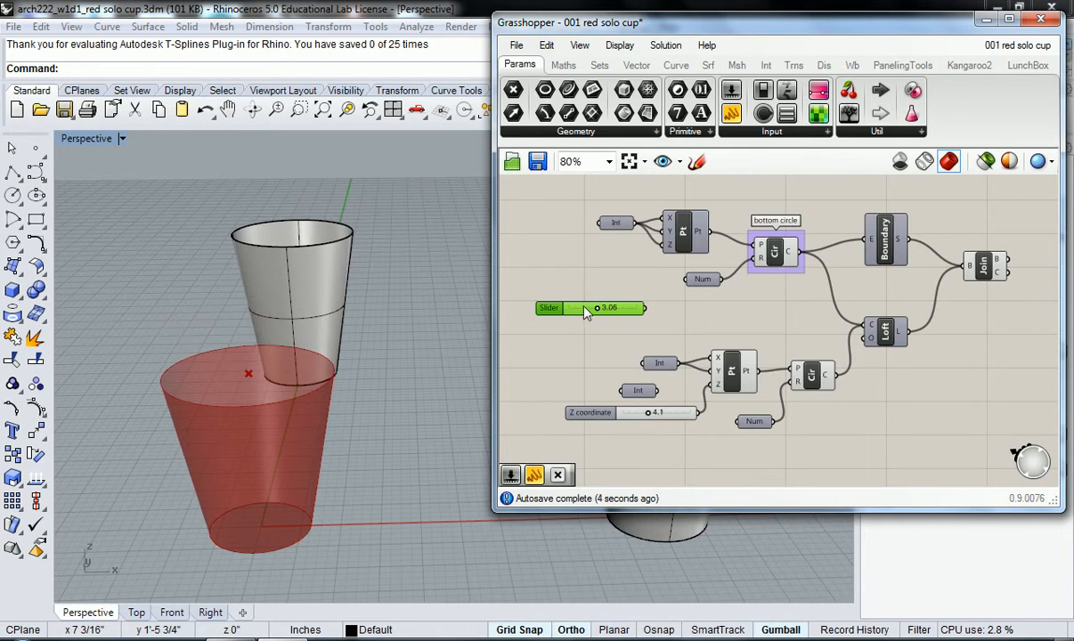
left_click_drag(594, 318, 596, 321)
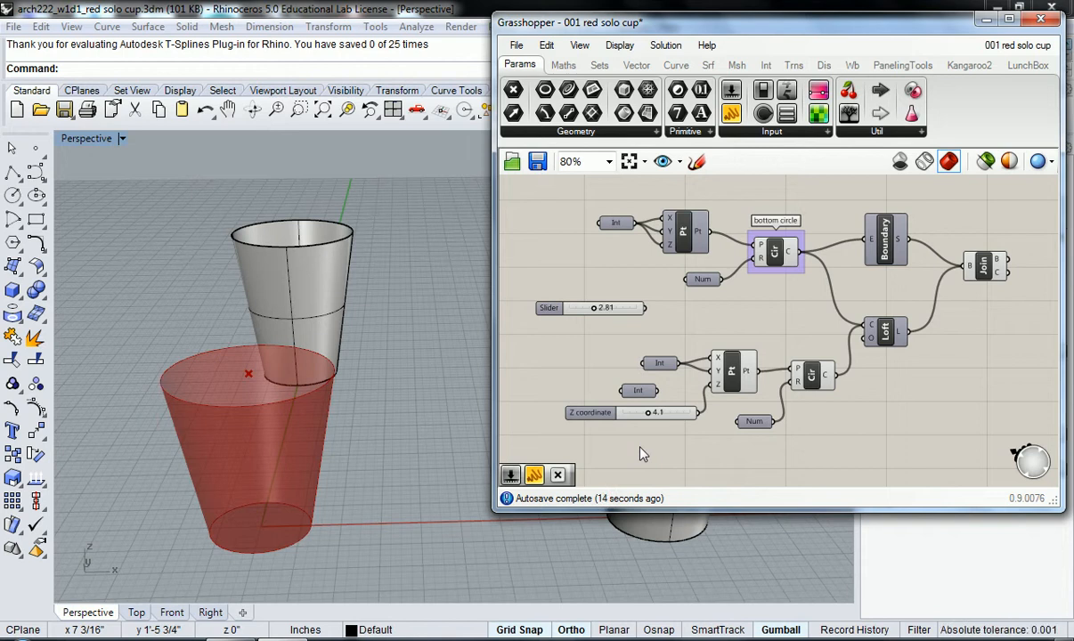
Check the point driven by the Z coordinate slider, set that slider to 4.9, and move it further from the Construct Point.
left_click(589, 413)
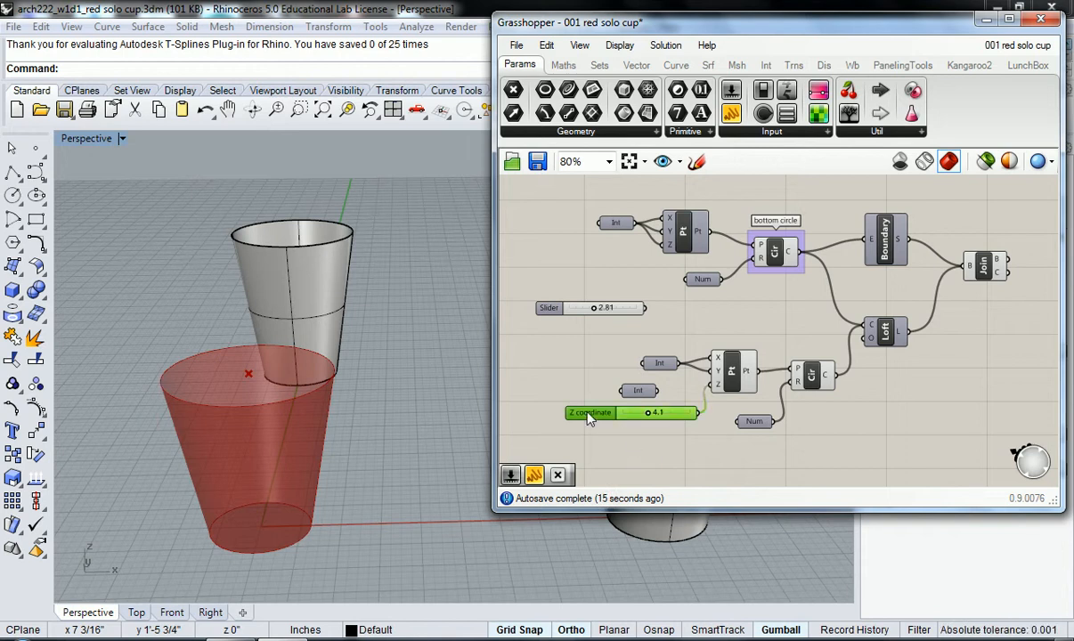
left_click(731, 374)
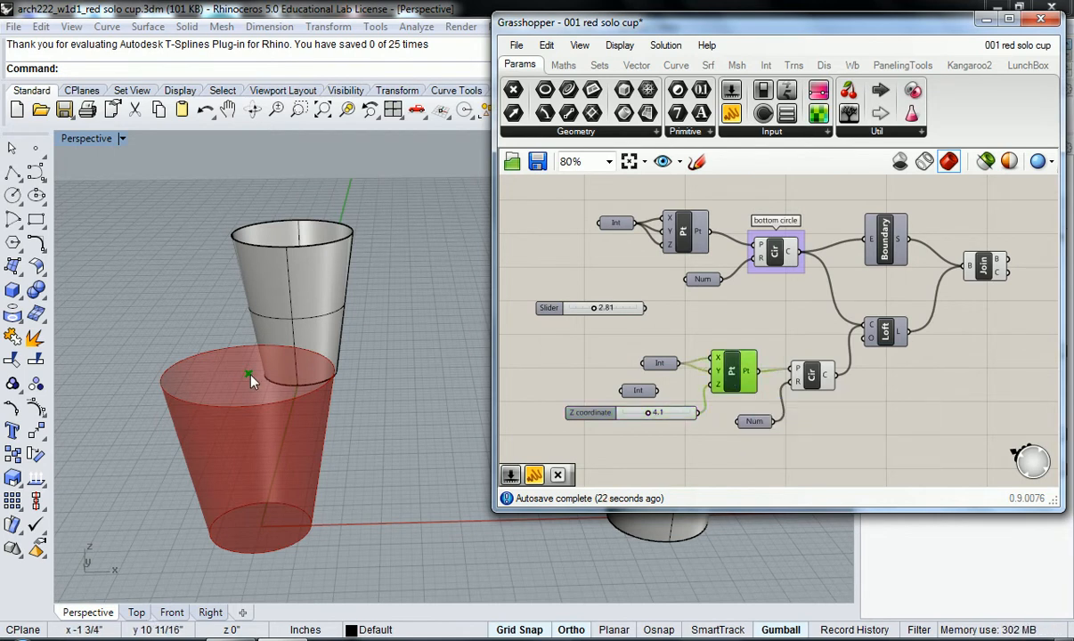
left_click(570, 383)
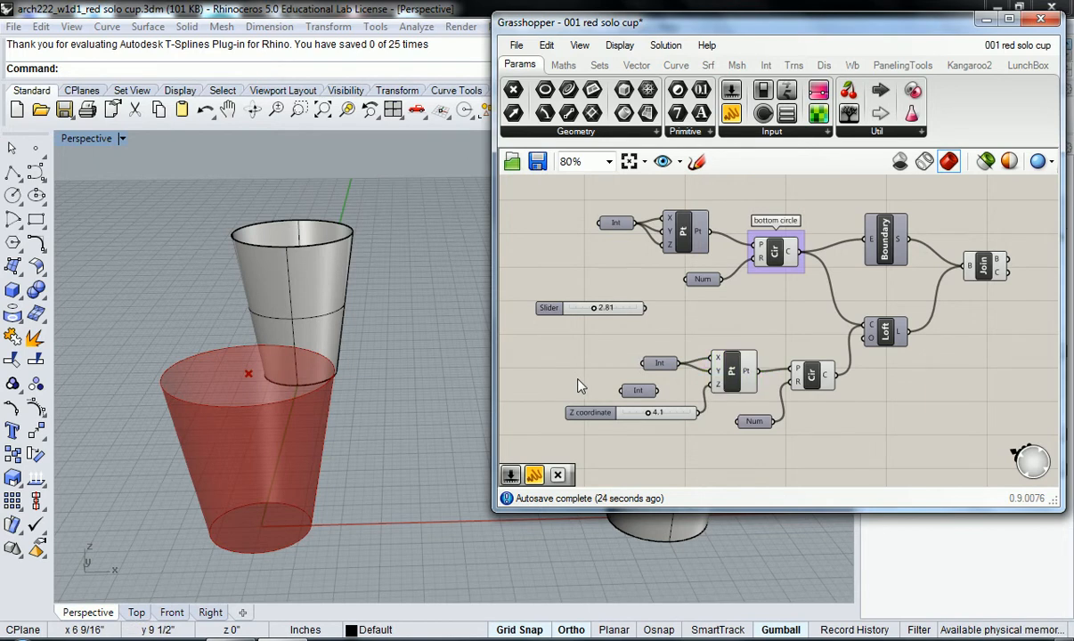
left_click_drag(647, 412, 657, 414)
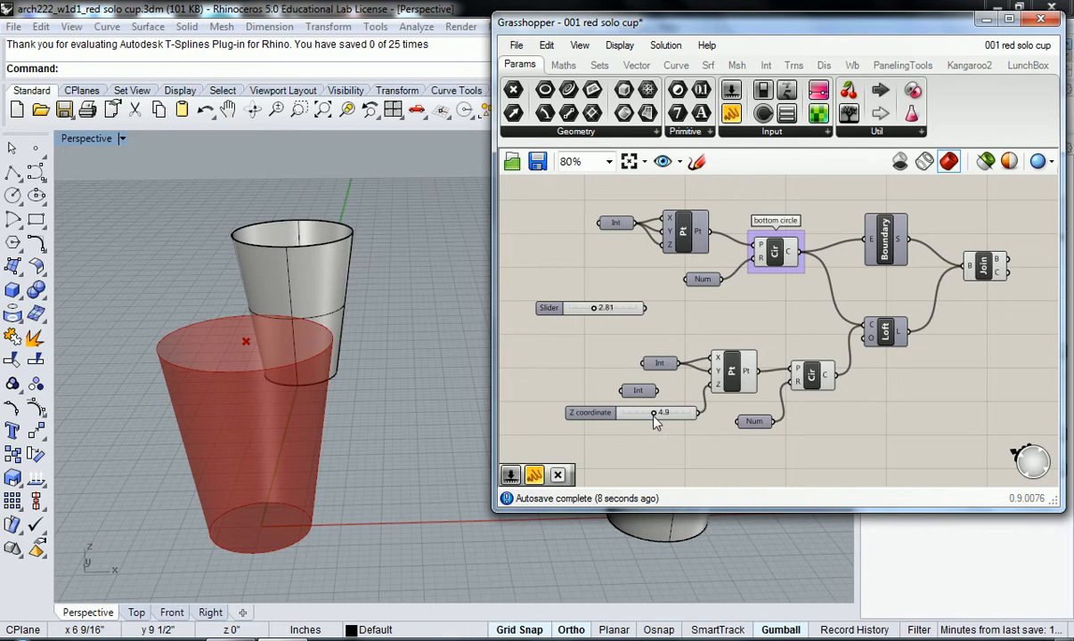
left_click_drag(605, 416, 570, 426)
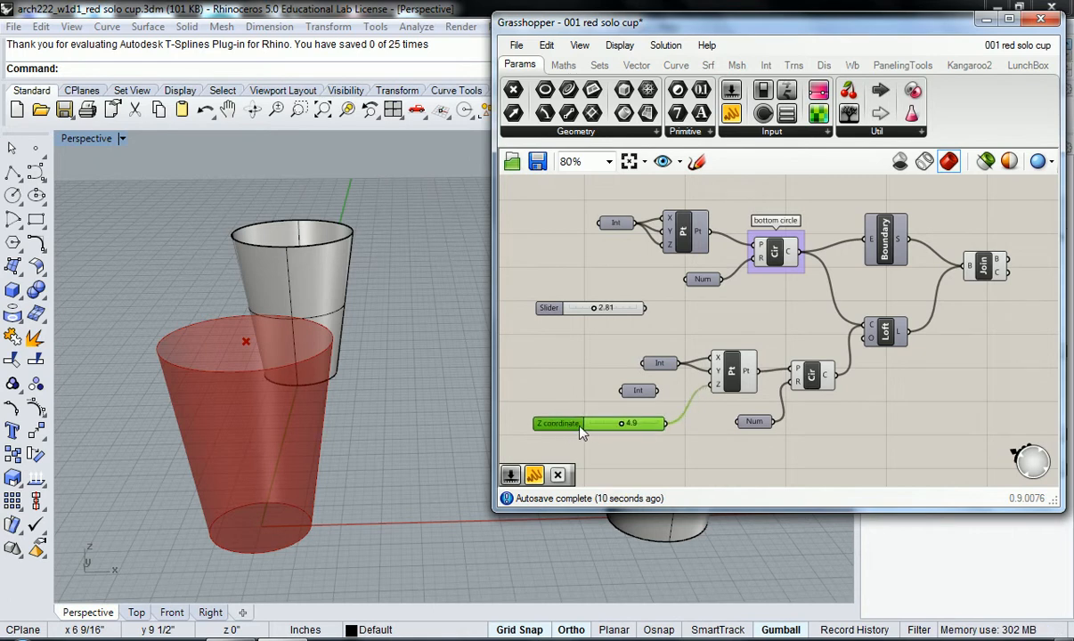
Trace the data flow through the top circle's Construct Point, Circle and Loft components, and set the Z coordinate slider to 5.0.
left_click(739, 381)
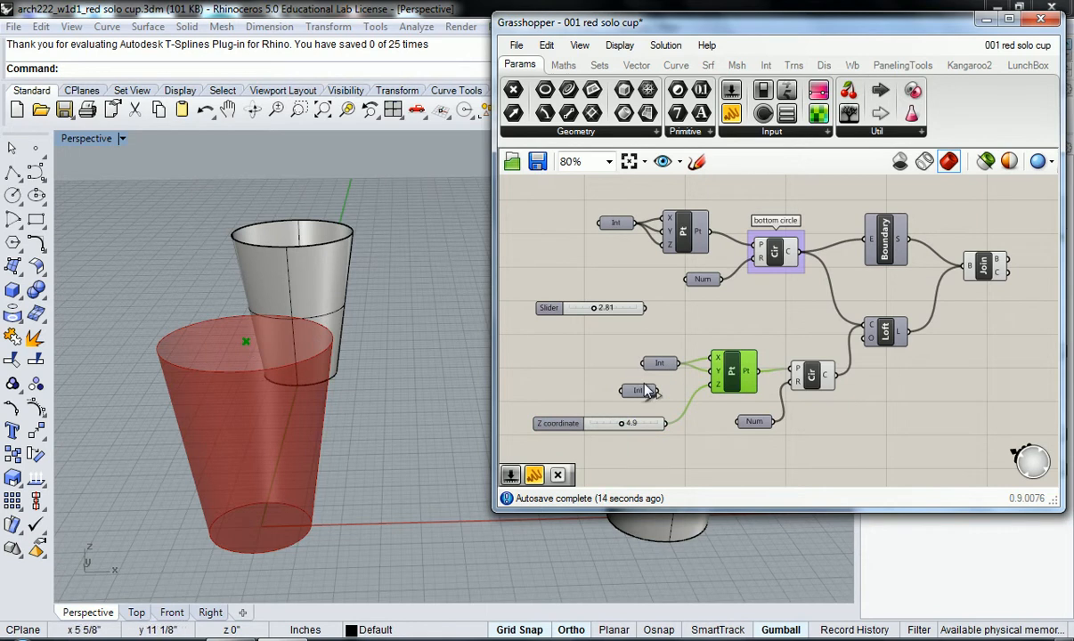
left_click(801, 374)
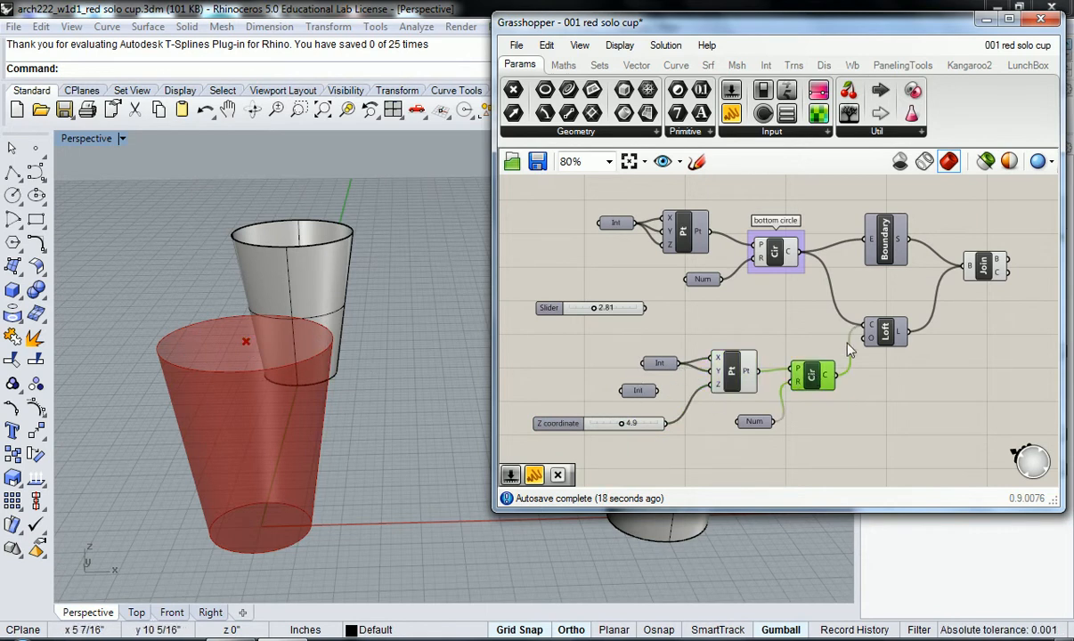
left_click(890, 342)
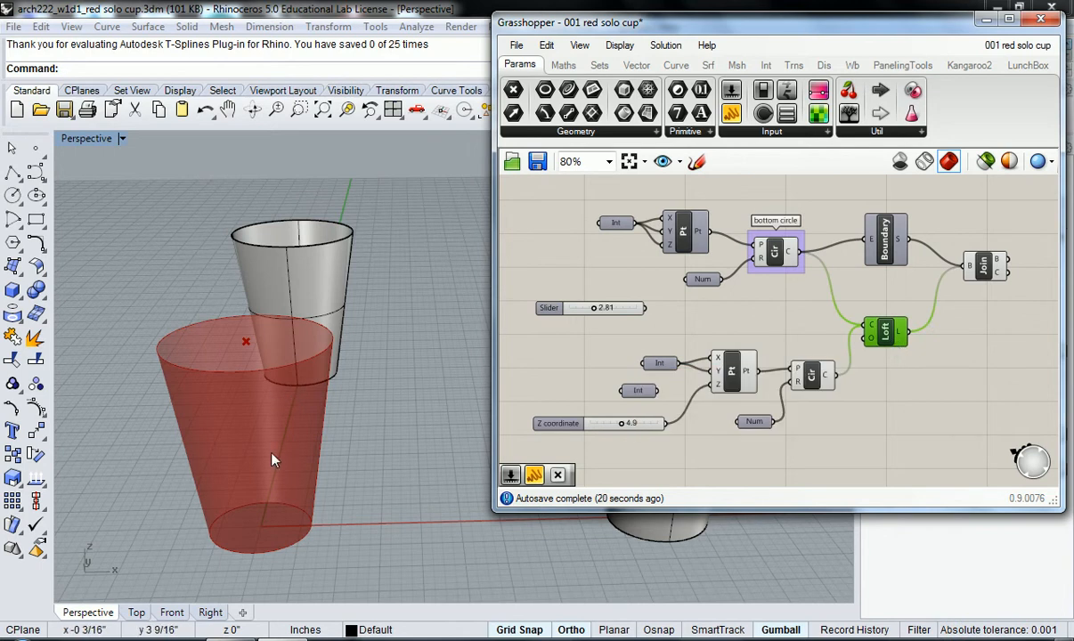
left_click_drag(622, 424, 623, 424)
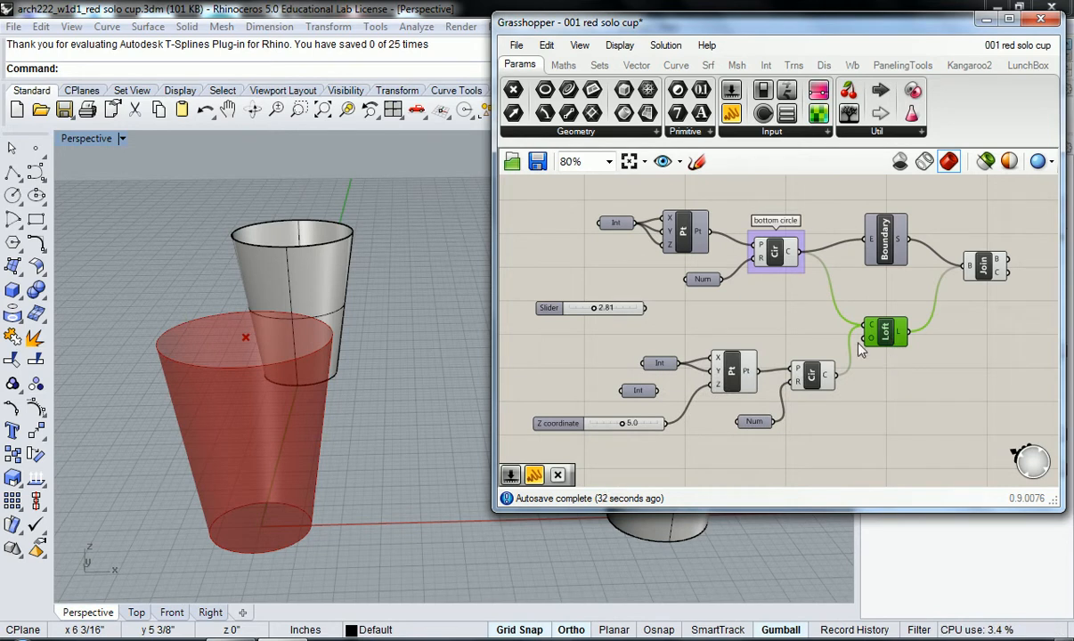
Move the unconnected slider beside the number parameter that feeds the bottom circle's radius.
left_click_drag(617, 313, 620, 287)
left_click(679, 249)
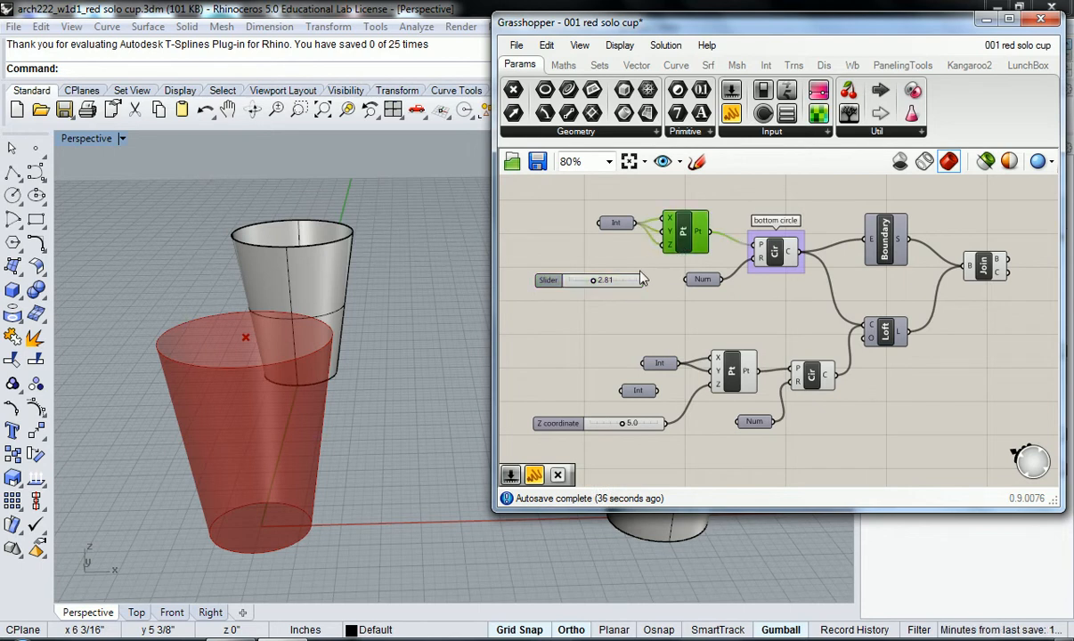
left_click(591, 238)
left_click_drag(621, 281, 609, 262)
left_click_drag(540, 267, 543, 283)
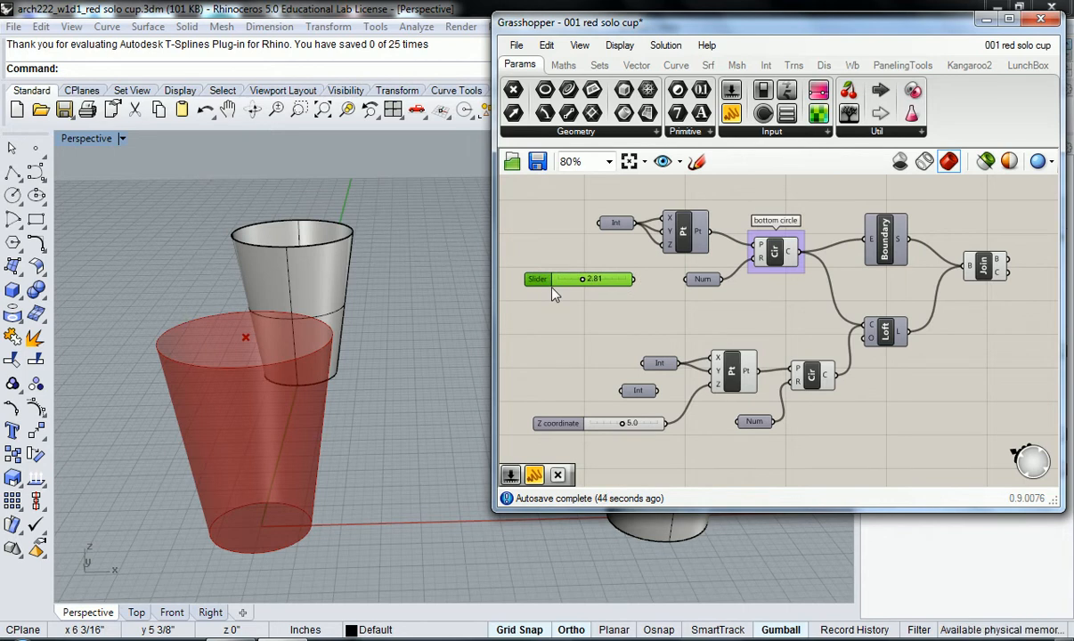
Move the 2.81 slider closer to the bottom circle and wire it into the radius input in place of the number parameter.
left_click(691, 242)
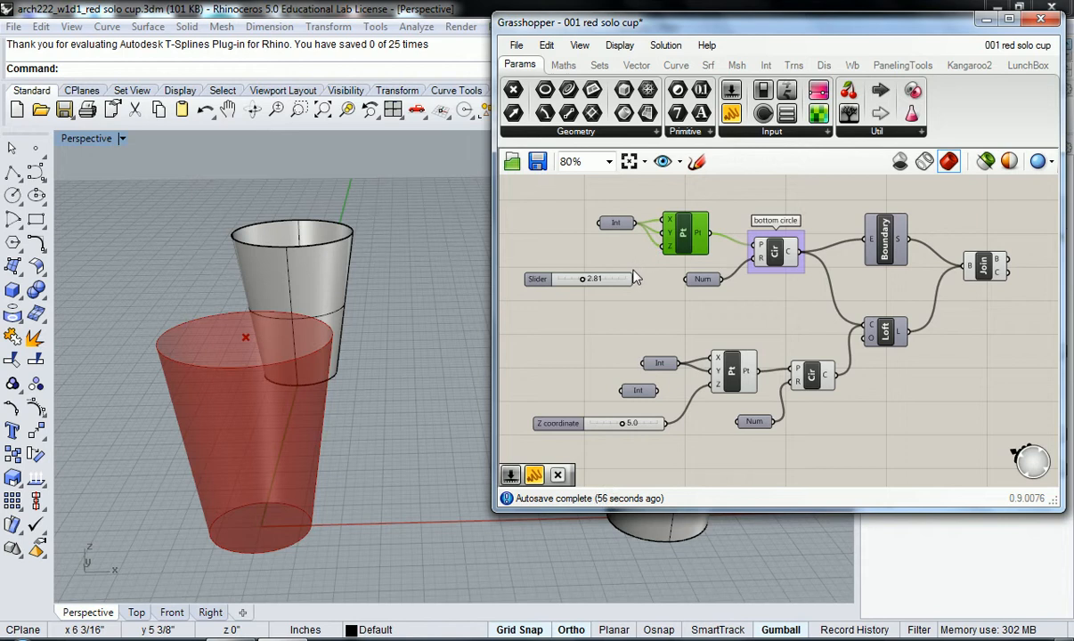
left_click(768, 248)
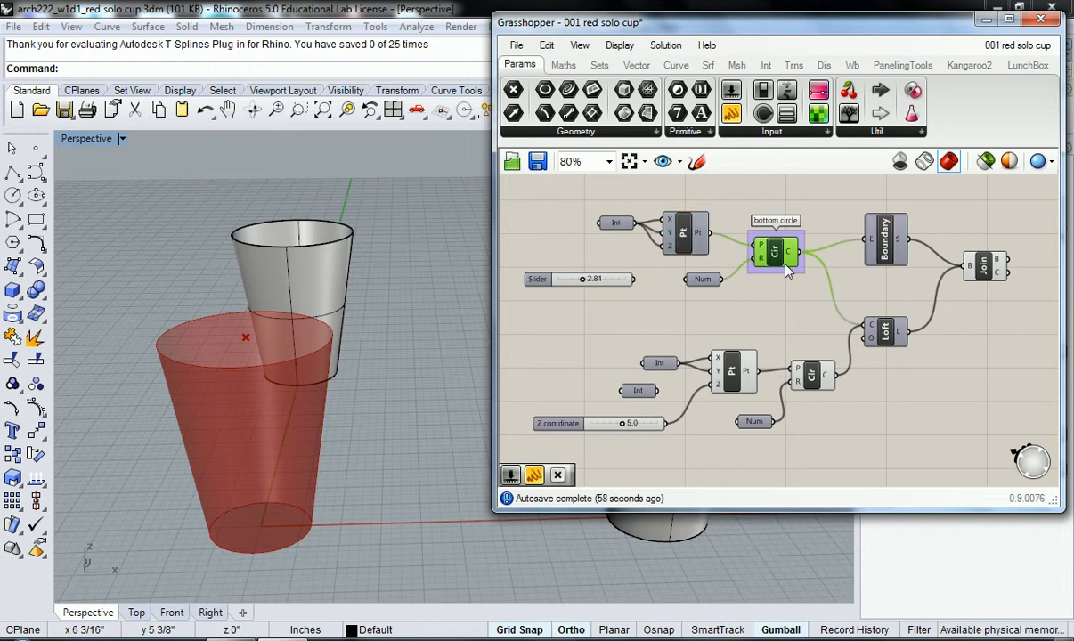
left_click(792, 293)
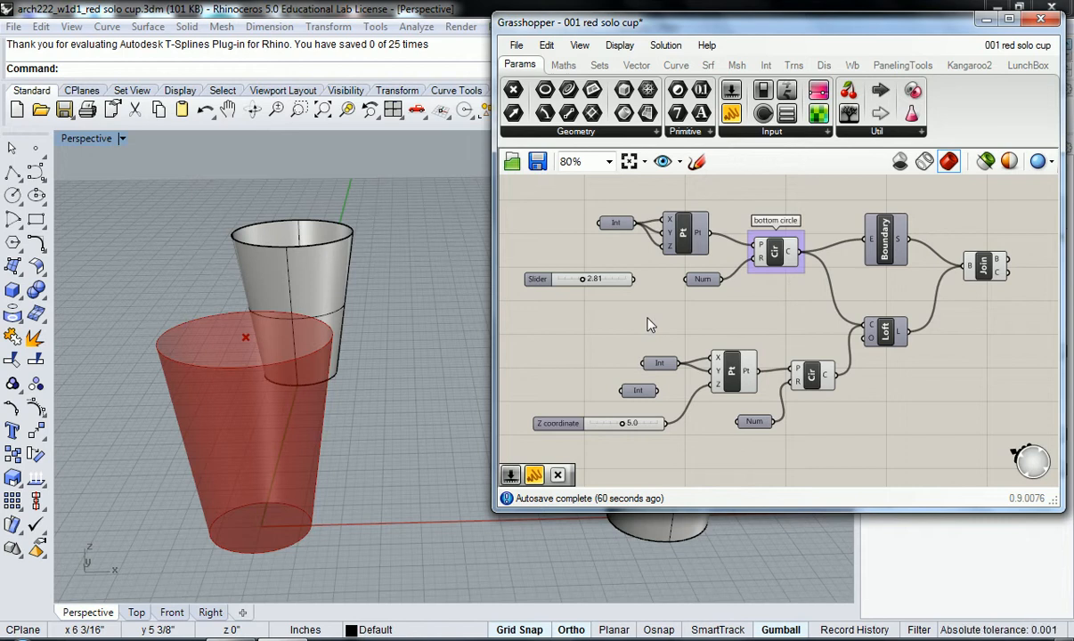
left_click(703, 282)
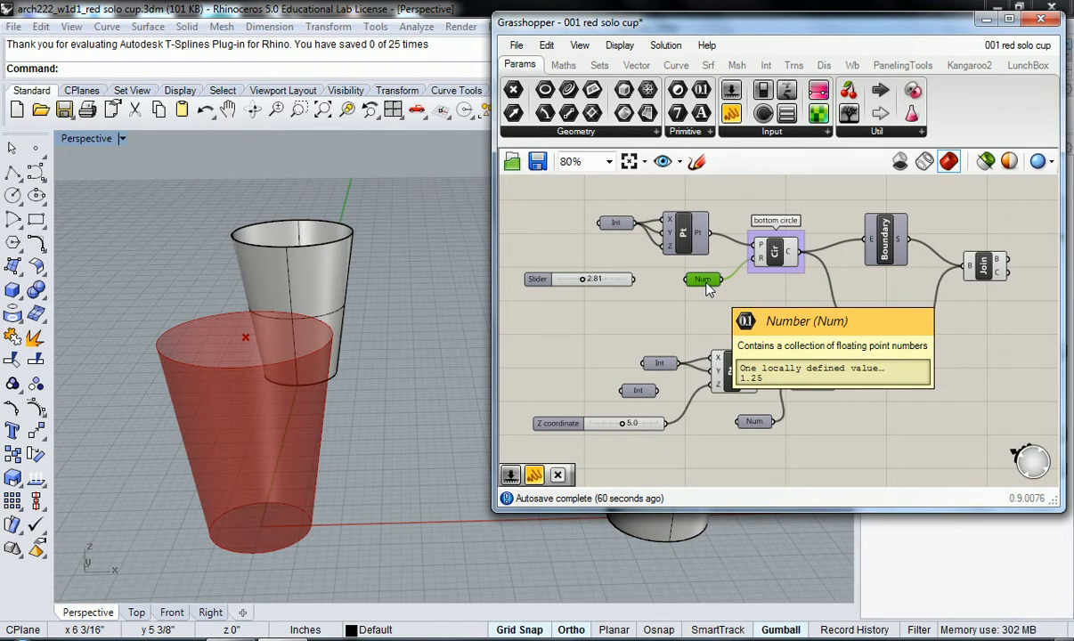
left_click_drag(538, 279, 582, 297)
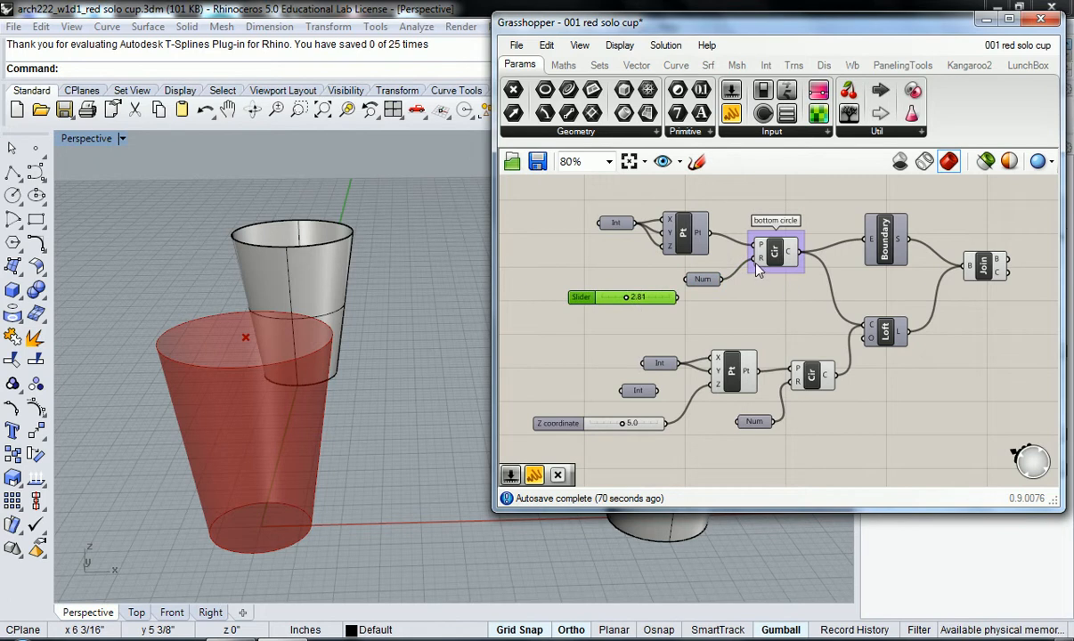
mouse_move(726, 274)
left_mouse_down("ctrl")
mouse_move(708, 314)
mouse_move(676, 283)
mouse_move(677, 293)
mouse_move(723, 302)
mouse_move(739, 297)
mouse_move(746, 270)
left_mouse_up("ctrl")
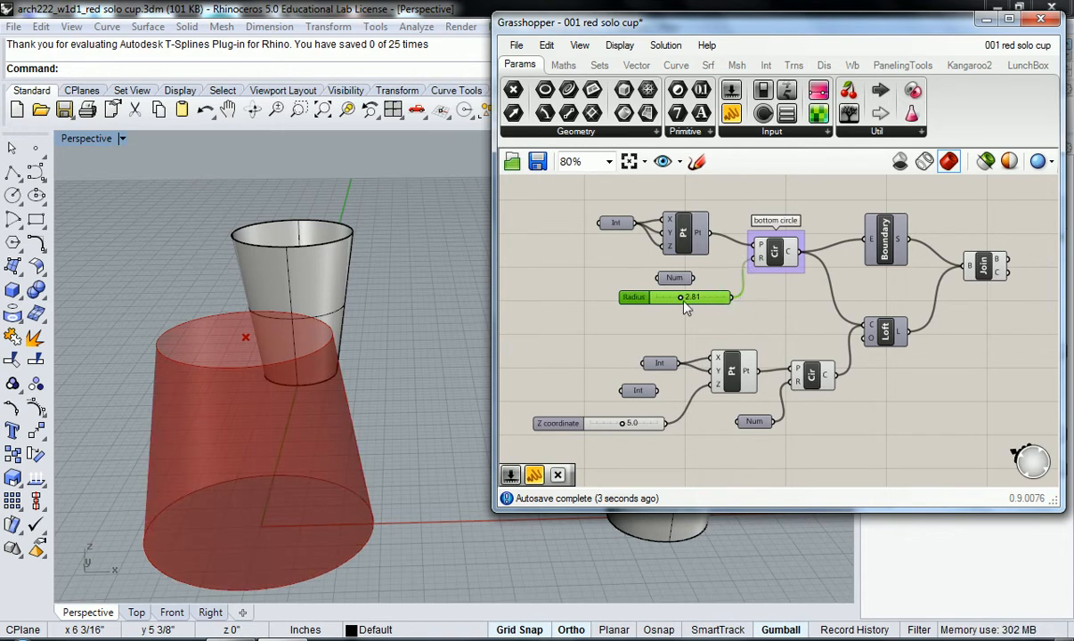
Set the bottom circle's Radius slider to 6.00 and the Z coordinate slider to 10.0.
left_click_drag(681, 303, 739, 302)
scroll(625, 363, "down", 1)
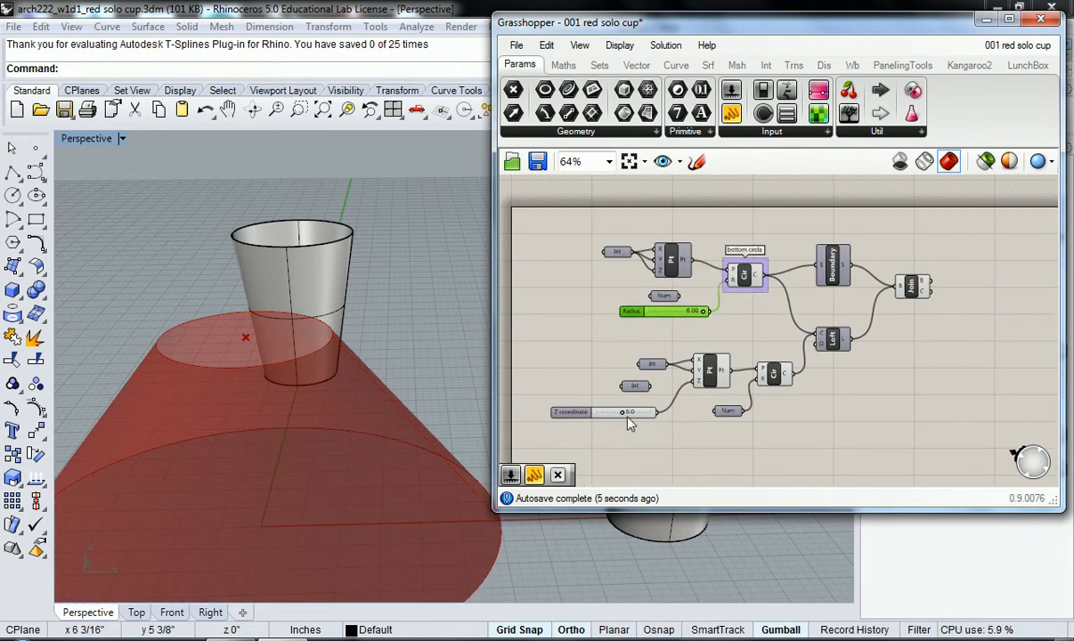
left_click_drag(623, 413, 659, 410)
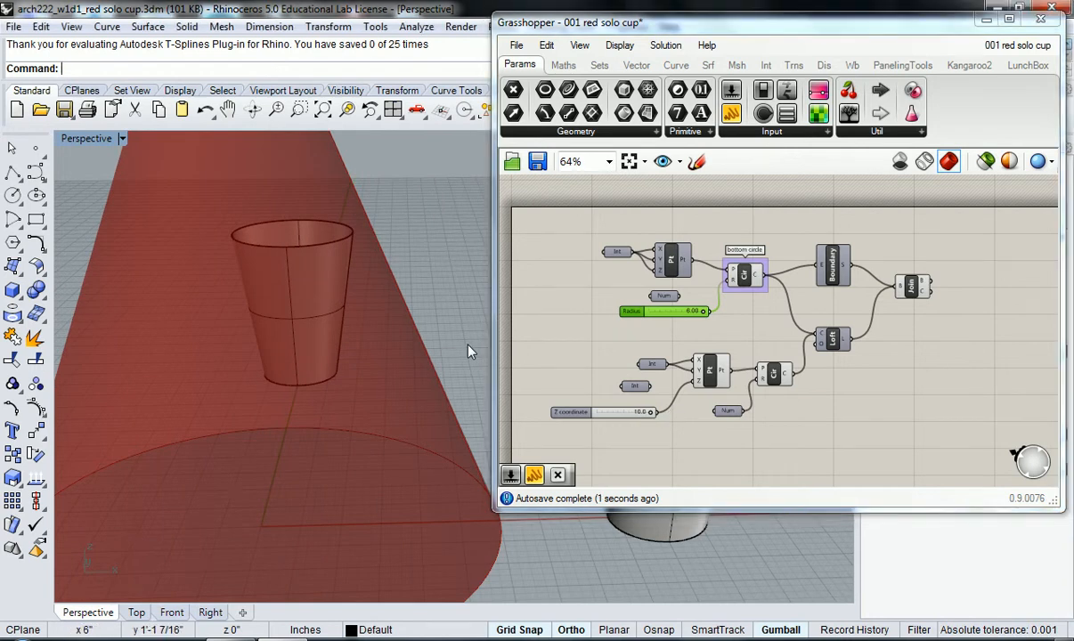
scroll(441, 325, "down", 3)
right_click_drag(407, 311, 378, 320)
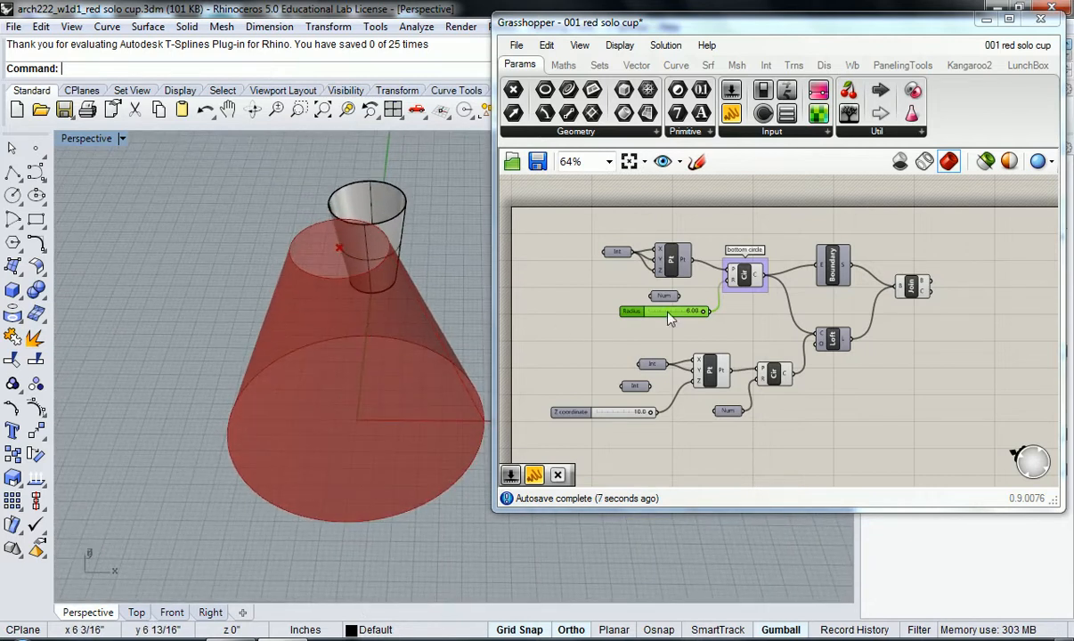
Reduce the bottom circle's Radius slider to 1.00 and the Z coordinate slider to 0.5.
left_click_drag(705, 310, 629, 324)
left_click_drag(648, 411, 602, 421)
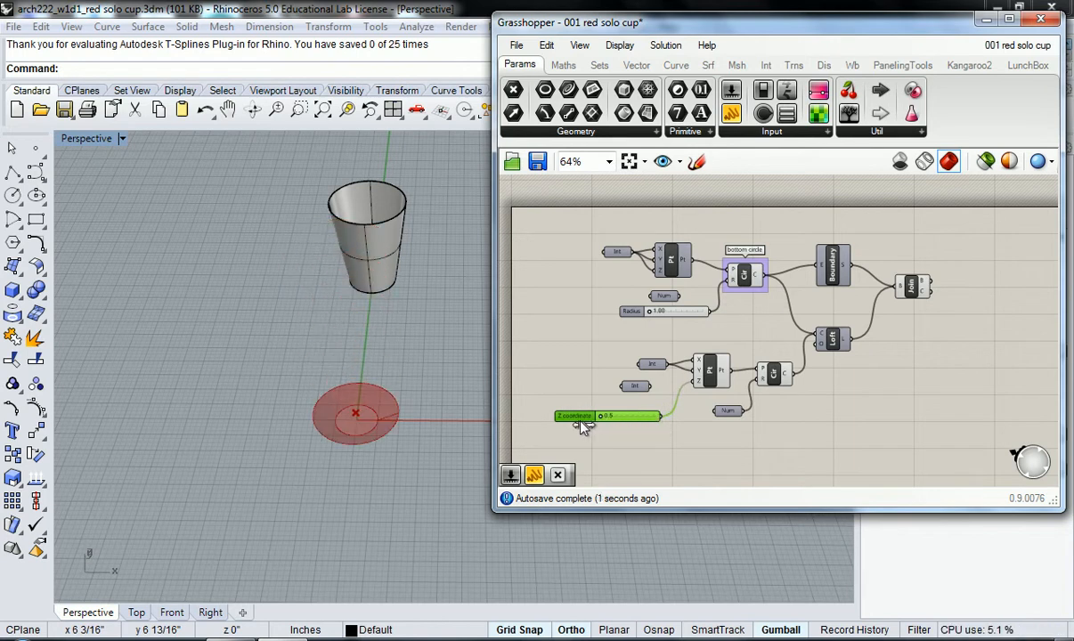
scroll(356, 442, "up", 3)
right_click_drag(356, 442, 365, 392)
left_click(532, 317)
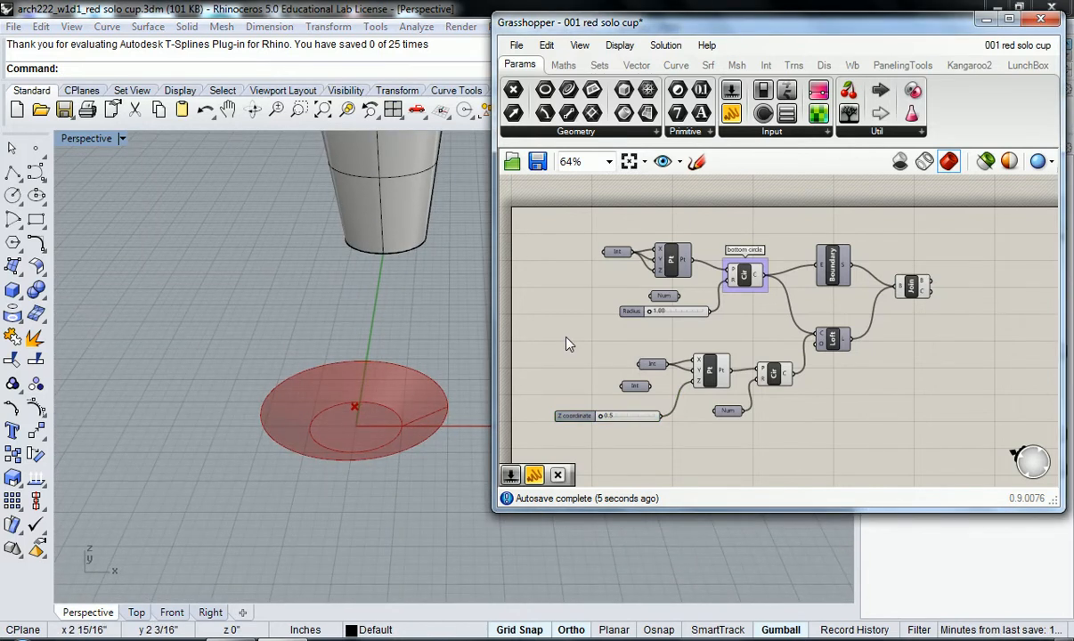
left_click(632, 312)
left_click(621, 352)
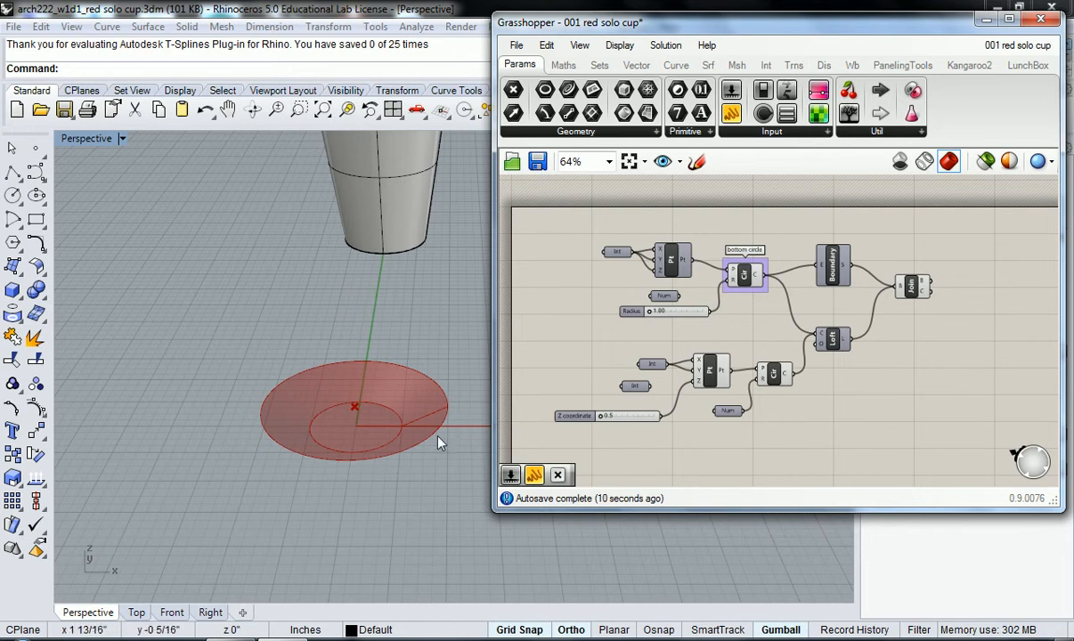
Duplicate the bottom circle's Radius slider and accept the copy's settings with a range of 1.00 to 6.00.
left_click(632, 312)
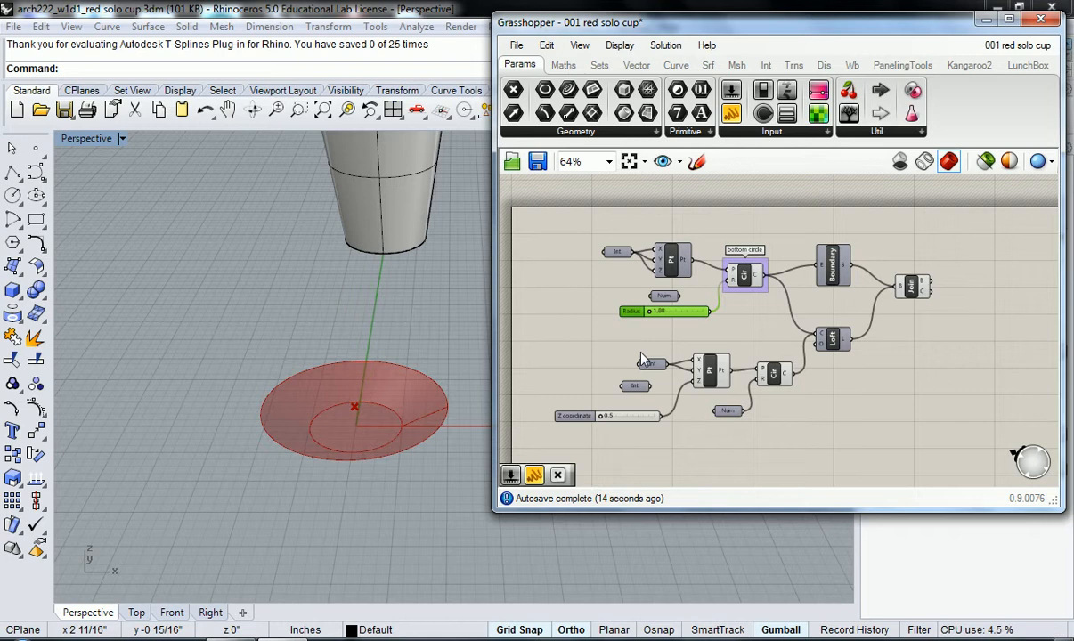
key("ctrl+c")
key("ctrl+v")
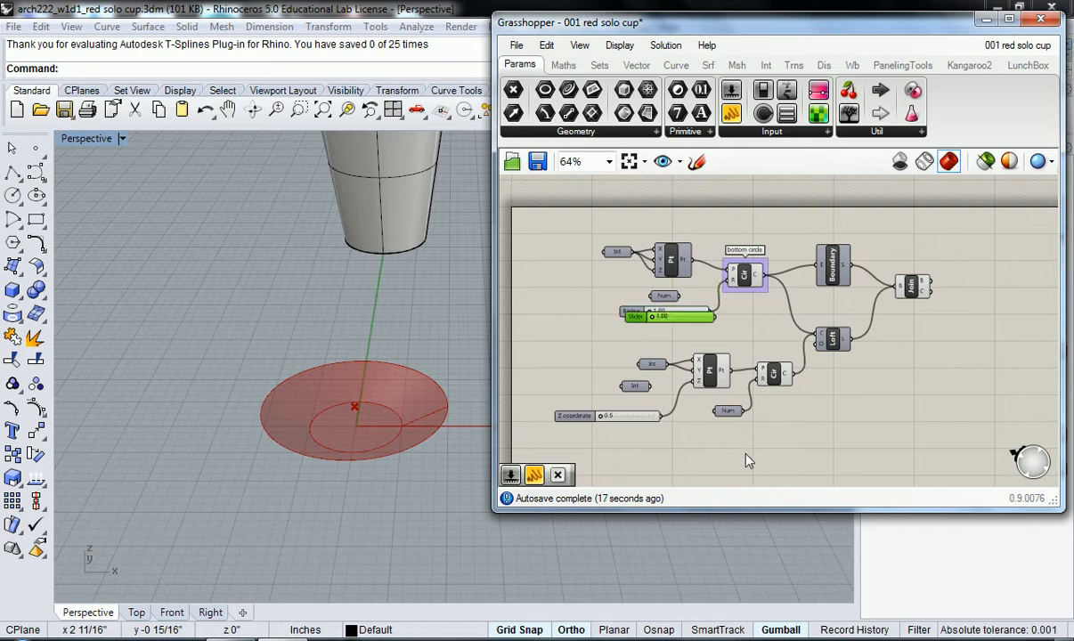
double_click(634, 318)
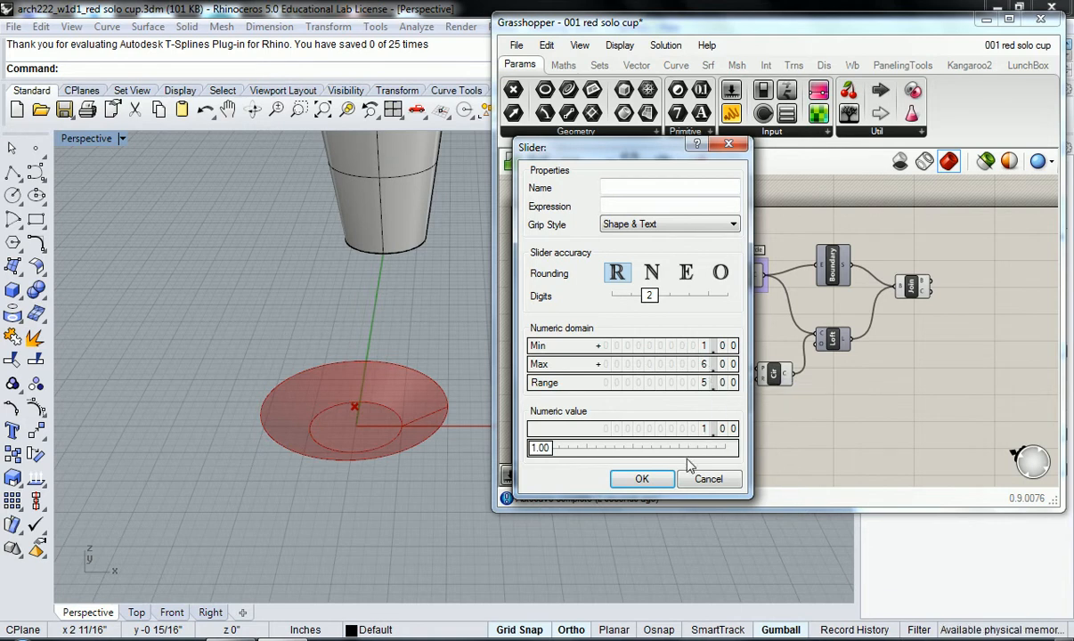
left_click(641, 479)
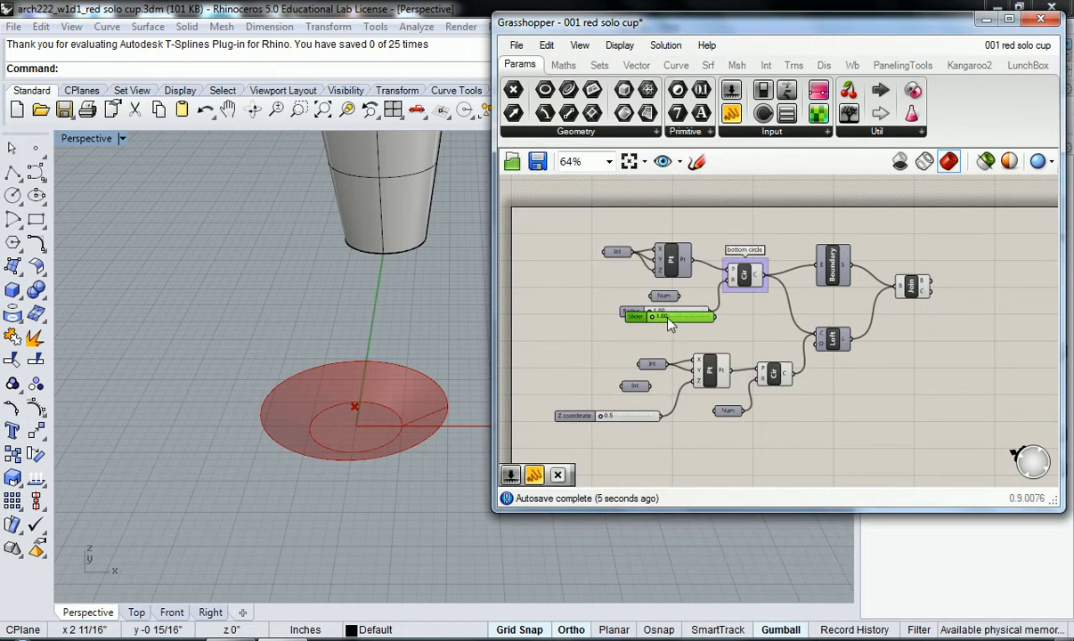
Move the duplicated slider below the top circle's number parameter and wire it into the radius input in that parameter's place.
left_click_drag(668, 324, 715, 432)
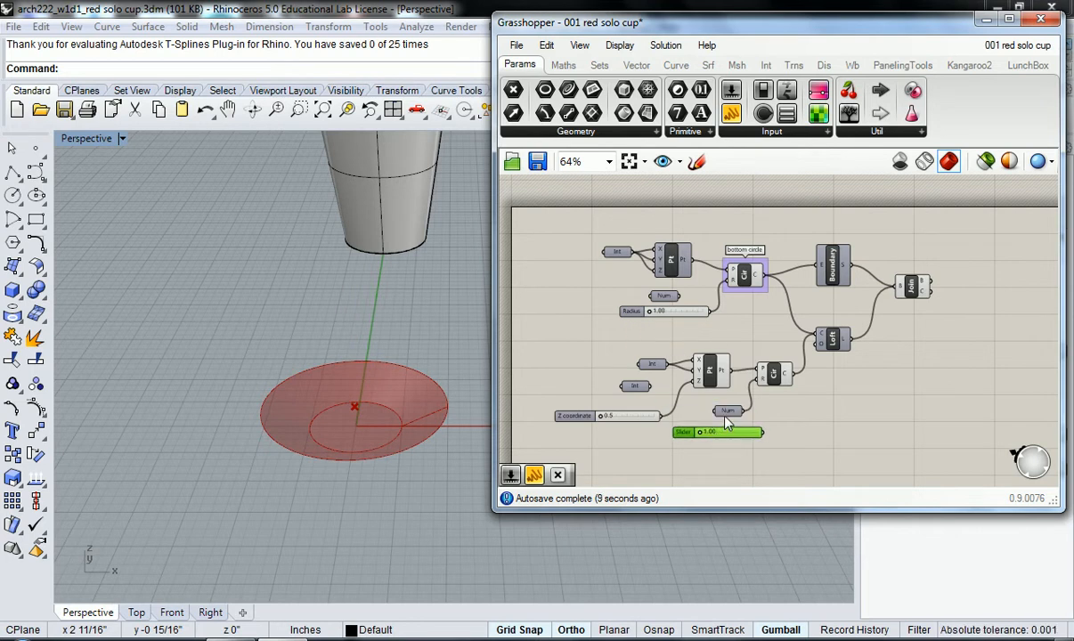
left_click_drag(743, 412, 759, 380)
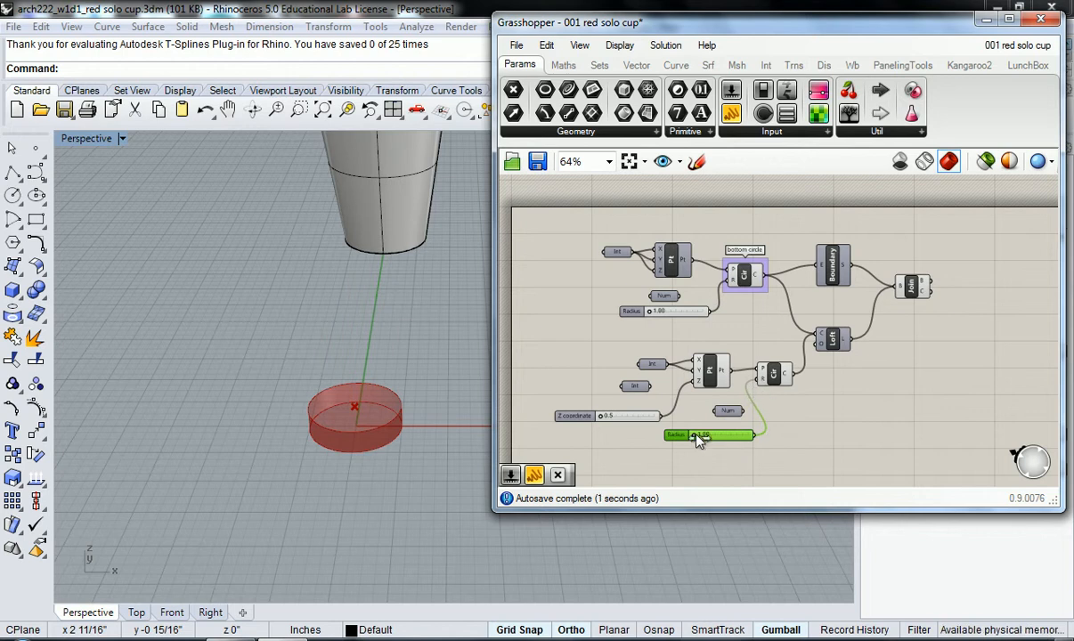
mouse_move(700, 442)
left_mouse_down()
mouse_move(709, 441)
mouse_move(696, 442)
left_mouse_up()
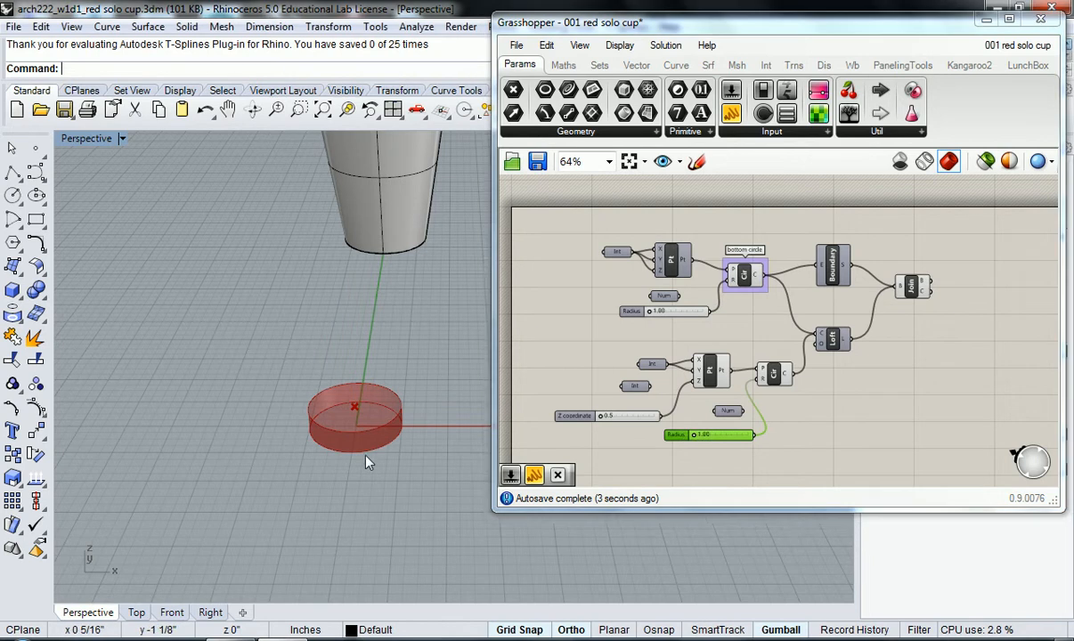
Set the Z coordinate slider to 2.1 and the top circle's Radius slider to 1.16.
scroll(361, 438, "up", 4)
right_click_drag(385, 439, 395, 407)
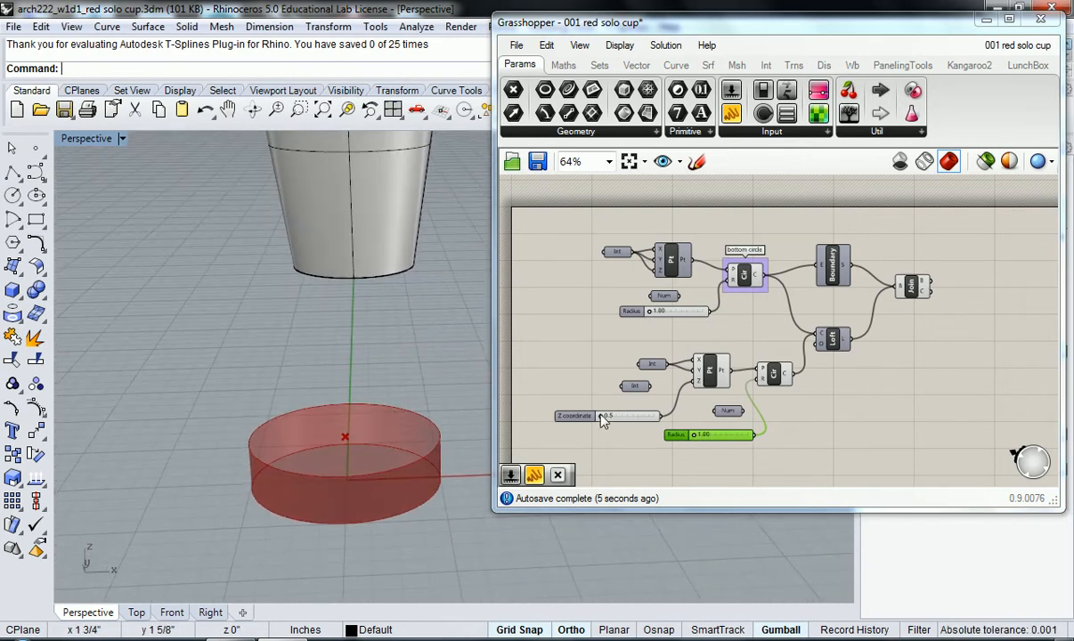
left_click_drag(603, 421, 607, 420)
left_click_drag(649, 312, 652, 318)
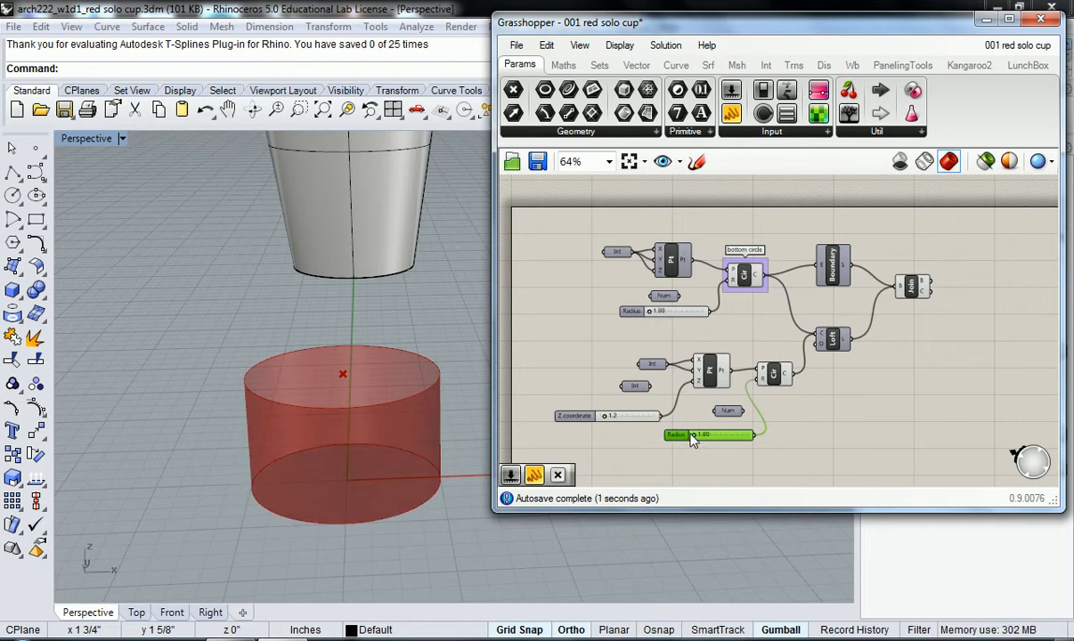
left_click_drag(693, 440, 698, 440)
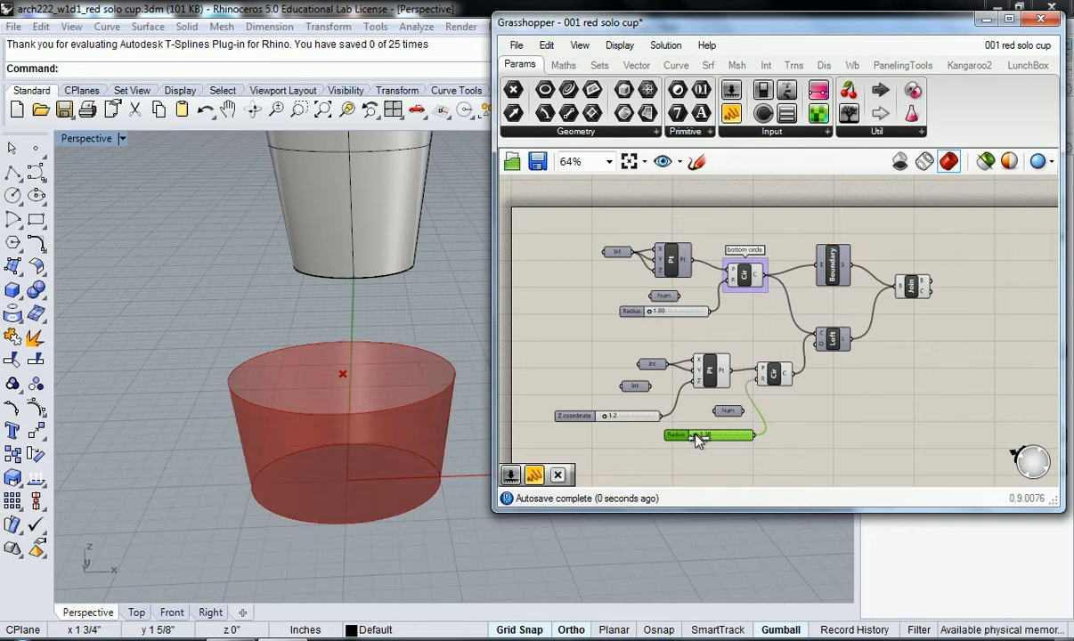
left_click_drag(604, 415, 612, 422)
left_click(463, 403)
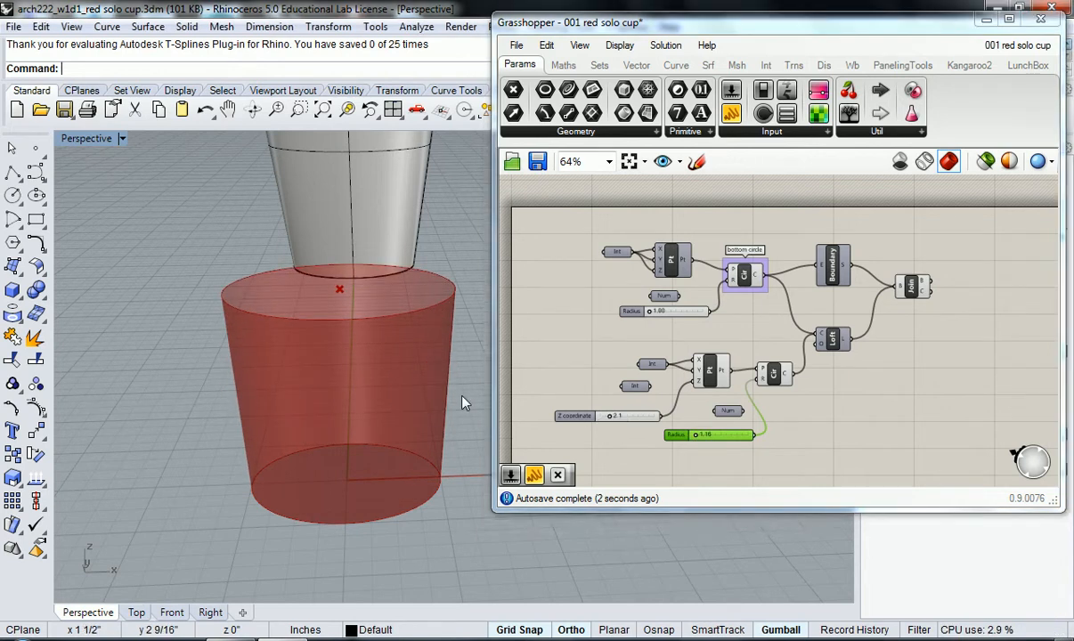
Increase the top circle's Radius slider to 1.47 and compare the parametric cup with the other cups.
scroll(463, 403, "down", 6)
right_click_drag(462, 376, 467, 374)
right_click_drag(324, 393, 480, 406)
right_click(696, 435)
left_click(690, 438)
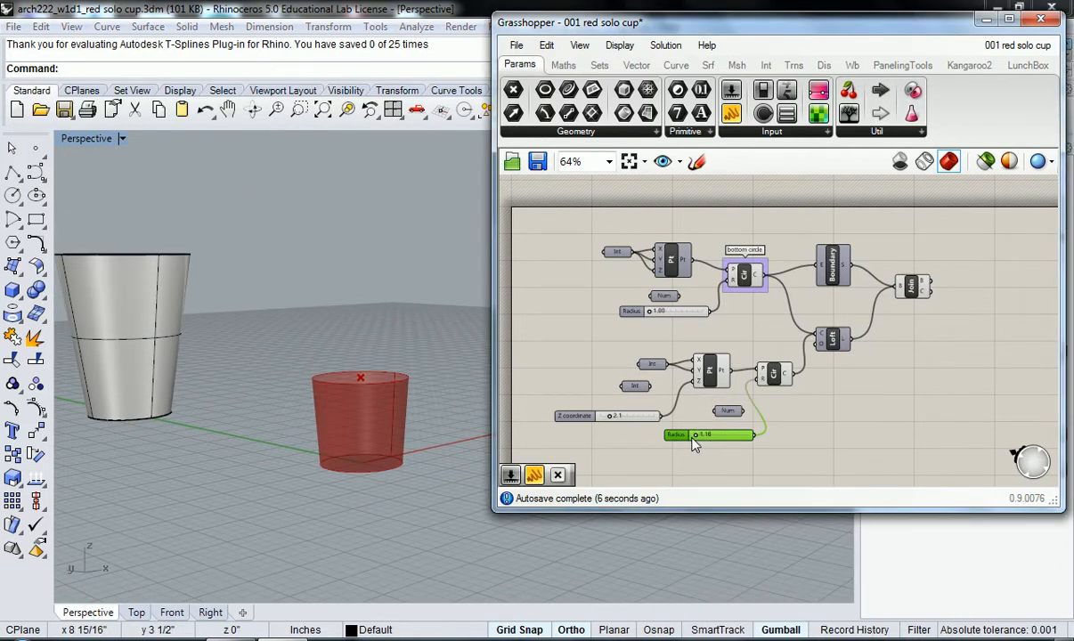
left_click_drag(696, 436, 700, 436)
right_click_drag(280, 416, 330, 471)
left_click(180, 338)
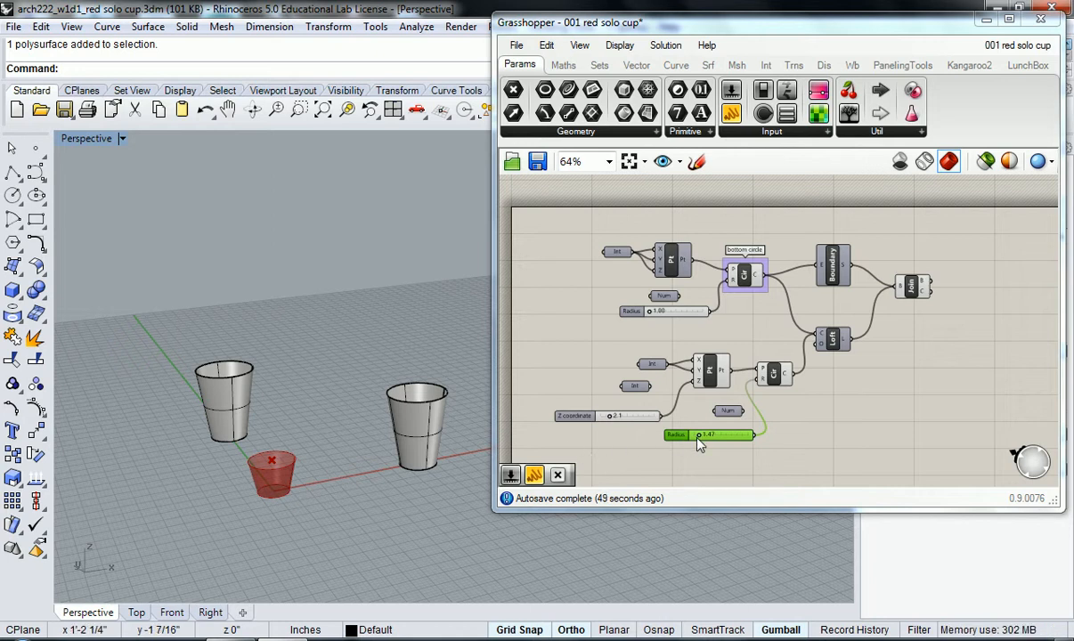
Set the top circle's Radius slider to 2.17 and the Z coordinate slider to 3.9.
left_click_drag(699, 445, 708, 443)
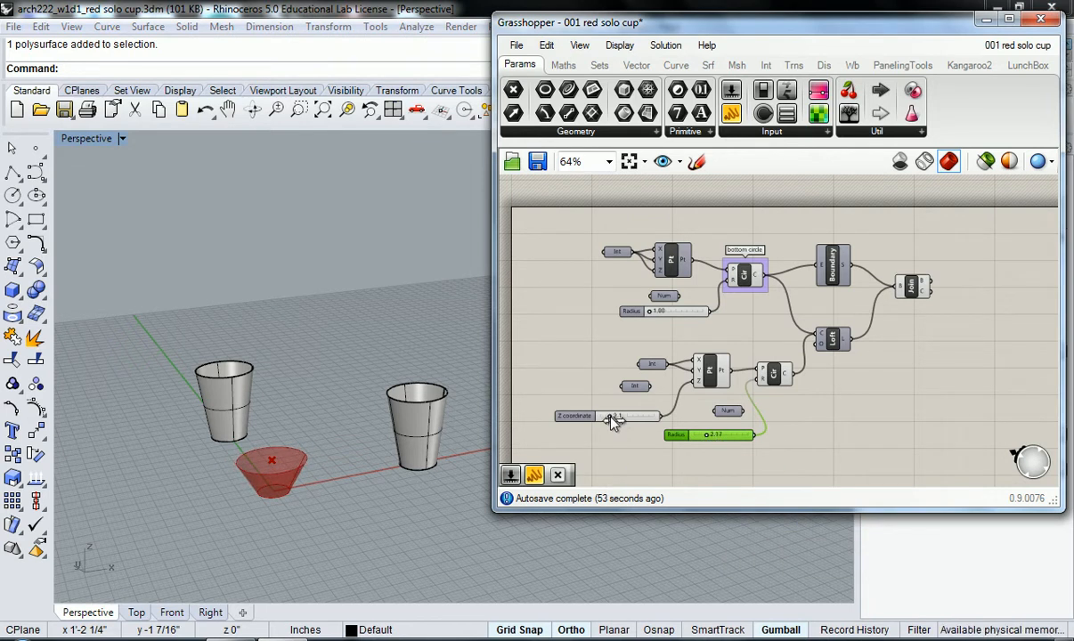
mouse_move(612, 422)
left_click_drag(612, 422, 620, 418)
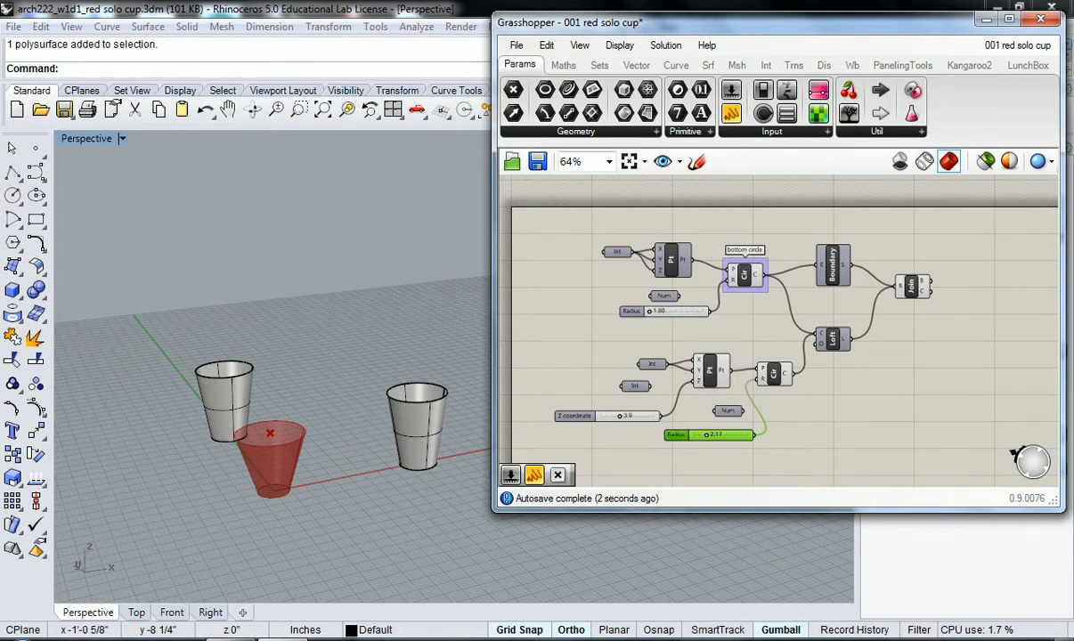